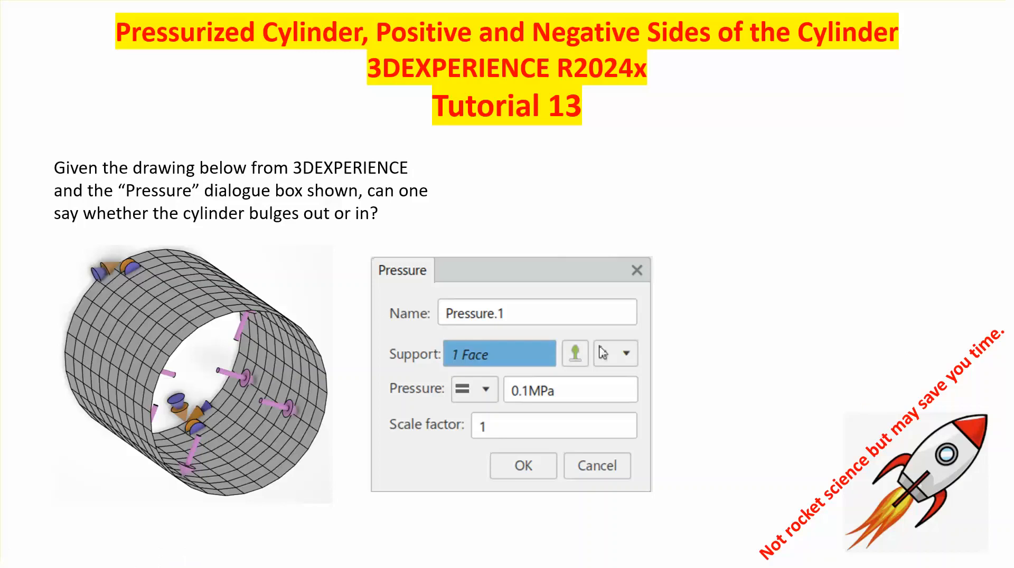
click(838, 418)
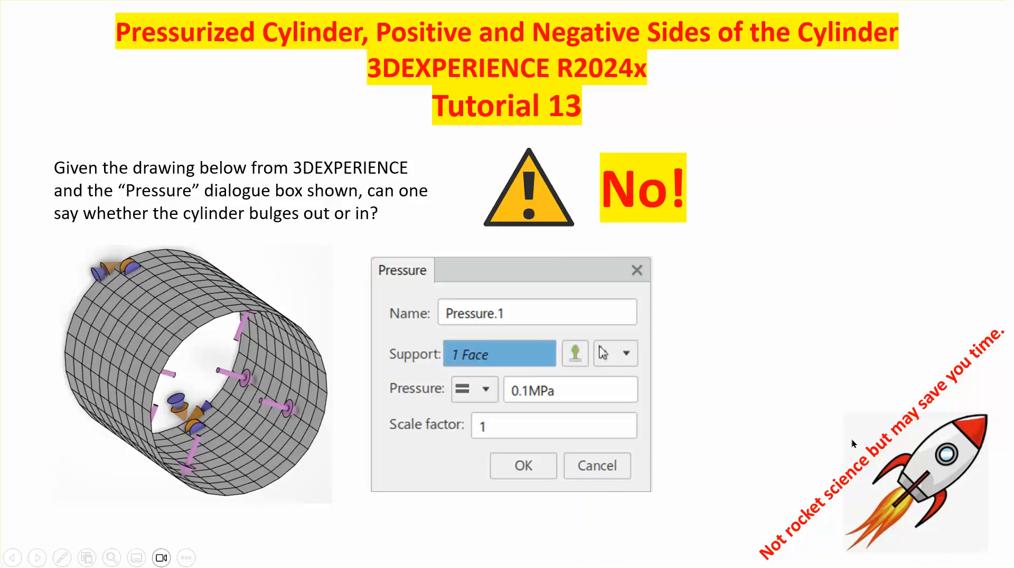
click(830, 437)
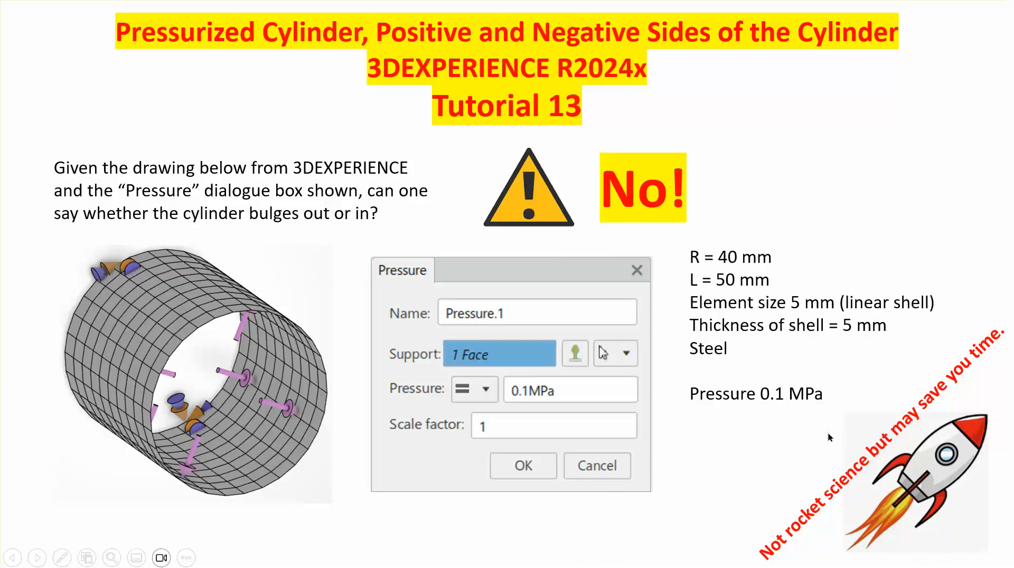
click(756, 449)
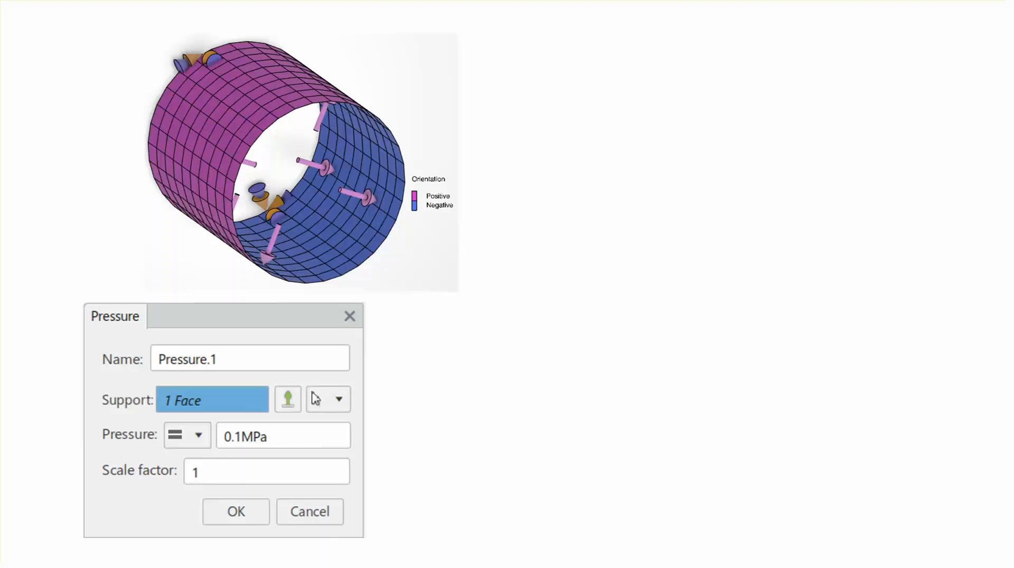
click(766, 429)
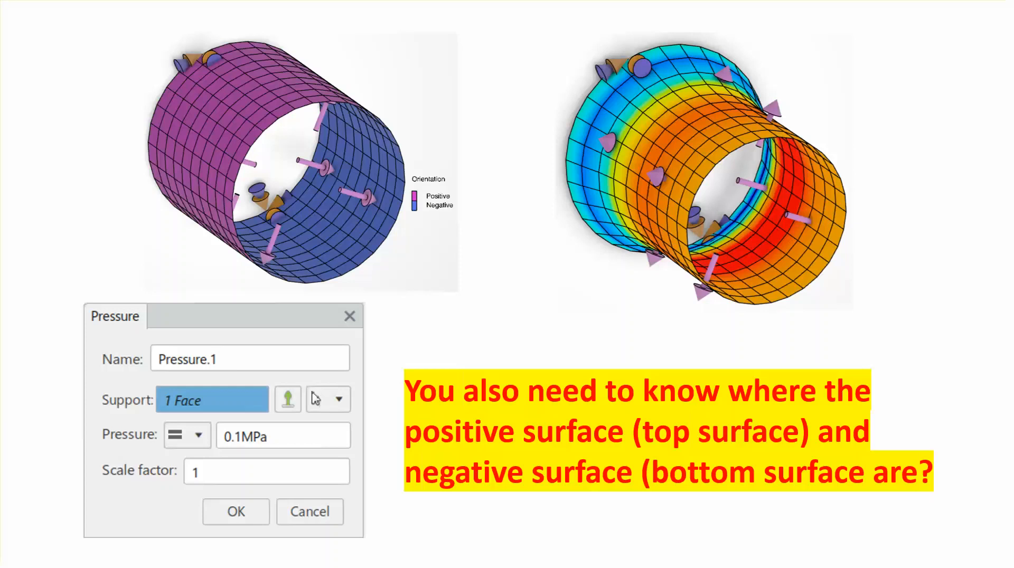
click(947, 363)
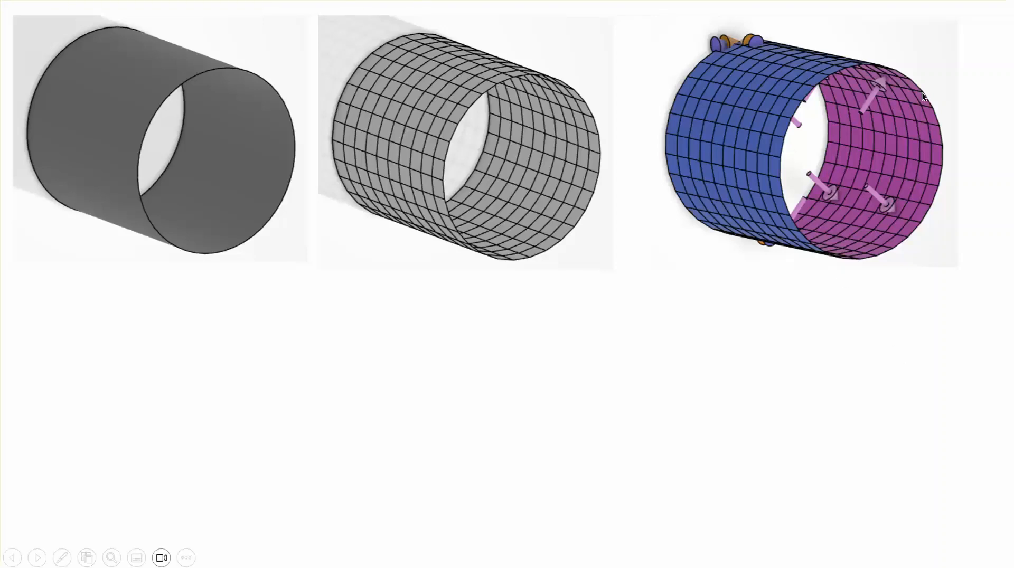
click(912, 319)
click(915, 319)
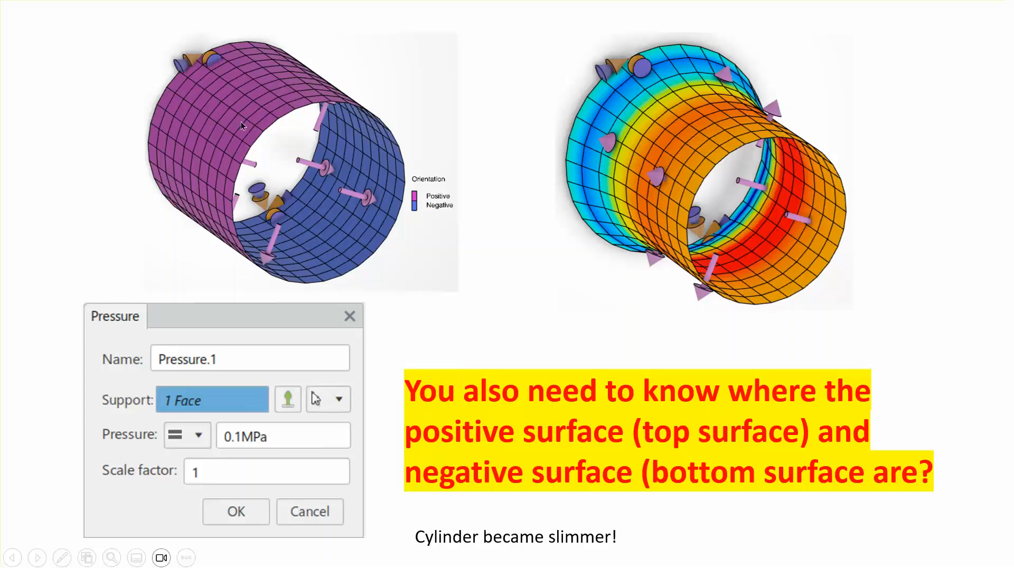
click(496, 105)
click(494, 107)
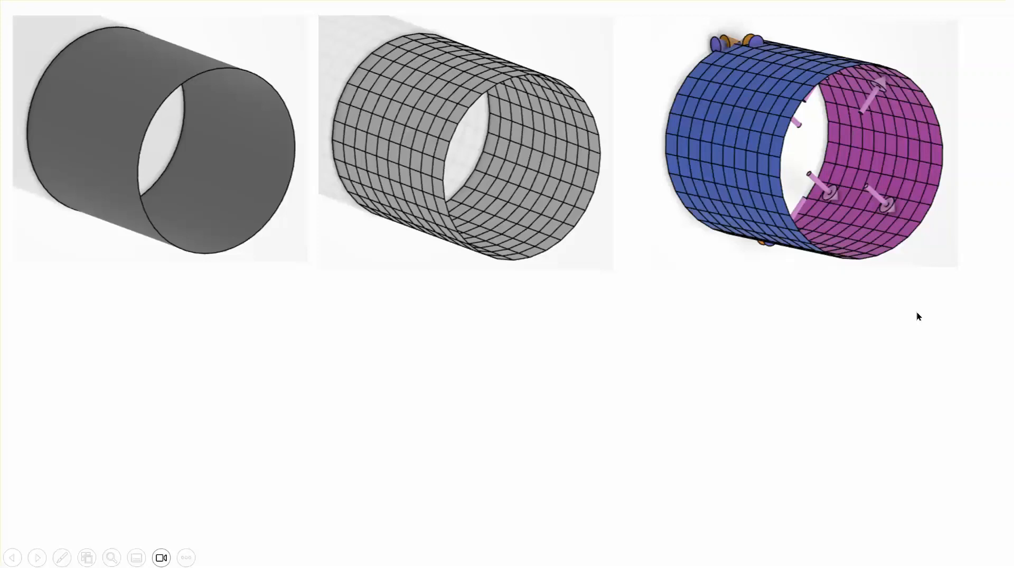
click(956, 328)
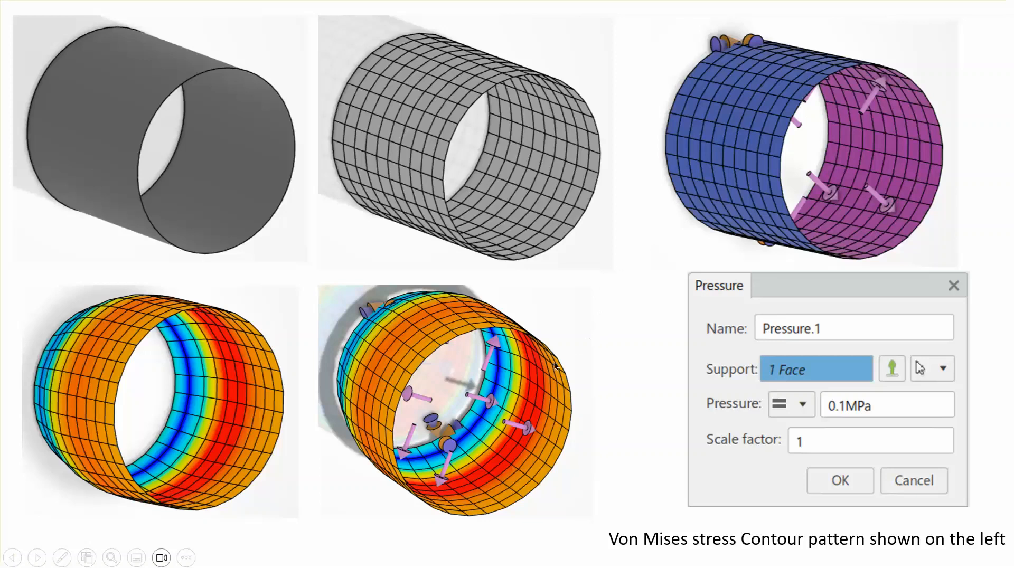
click(652, 391)
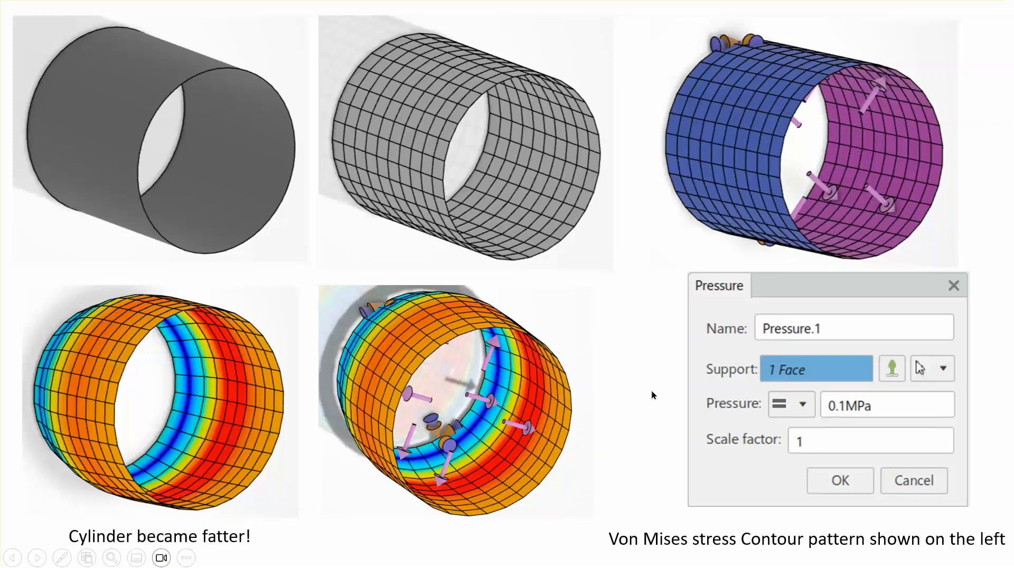
click(658, 351)
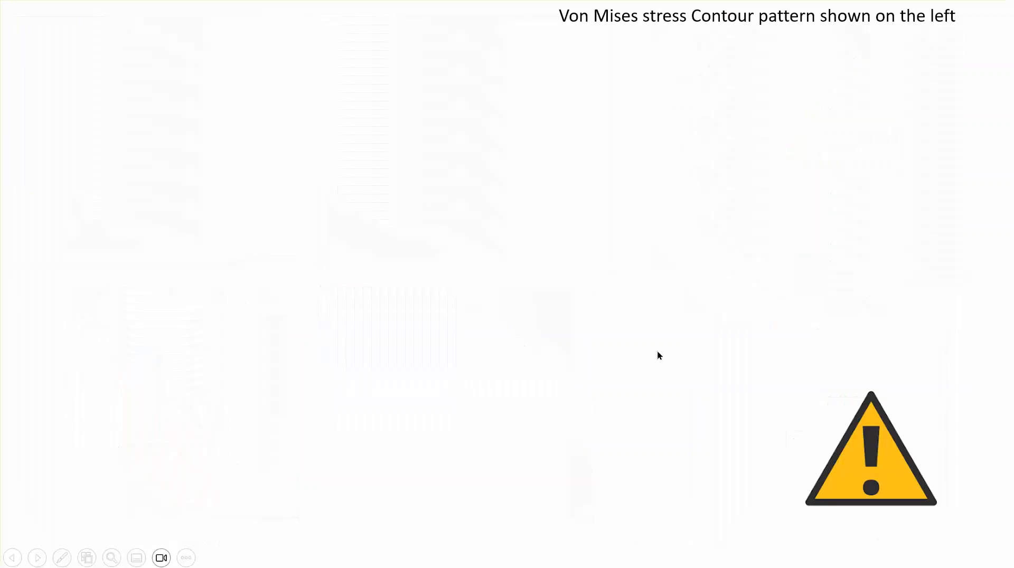
click(654, 341)
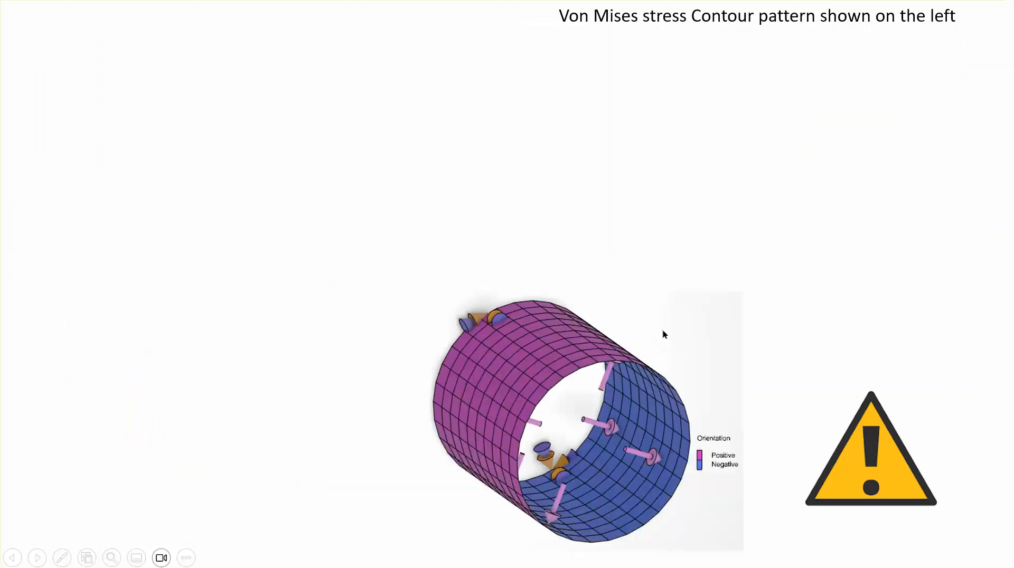
click(773, 259)
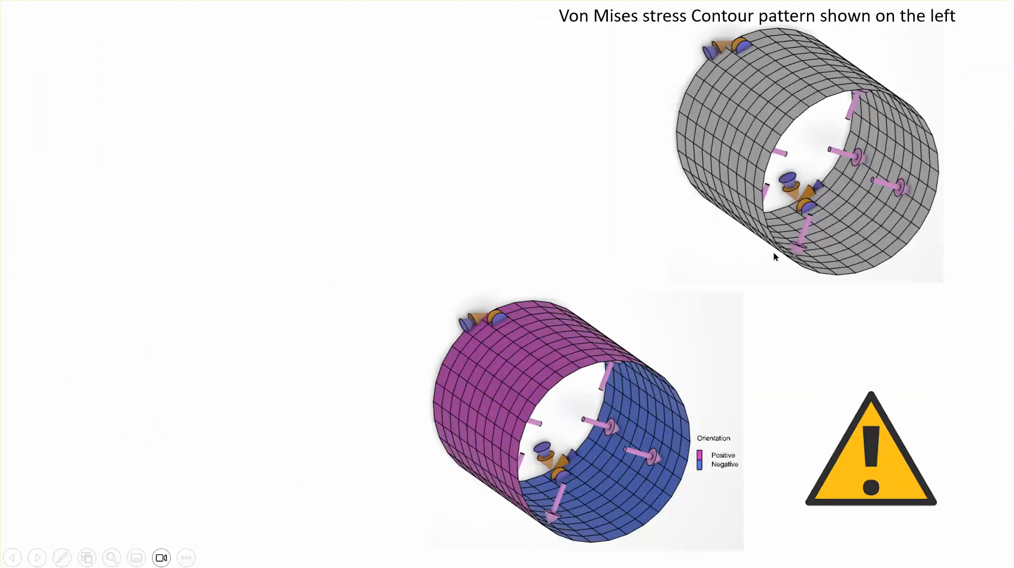
click(775, 251)
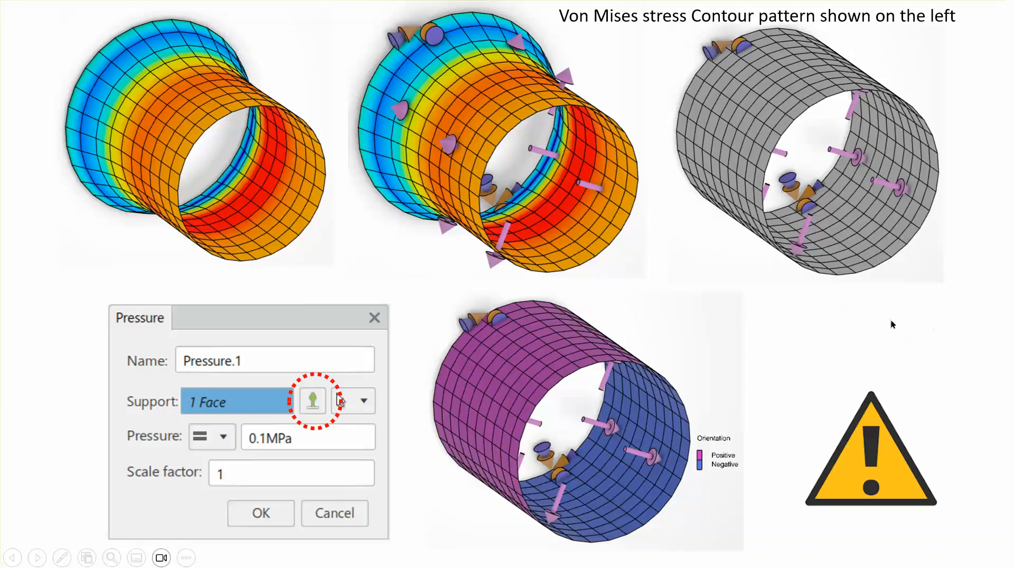
click(912, 299)
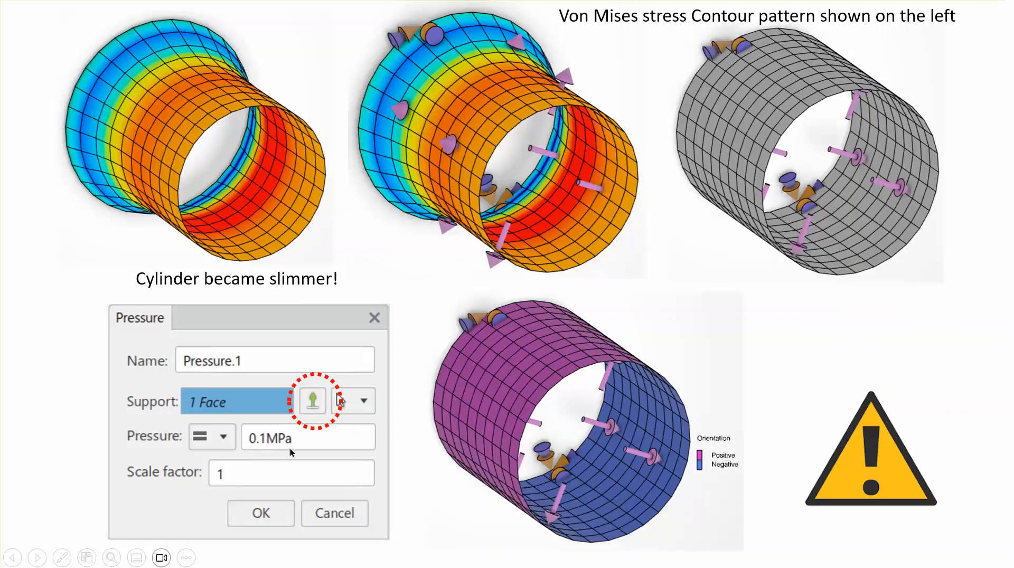
click(838, 317)
click(839, 317)
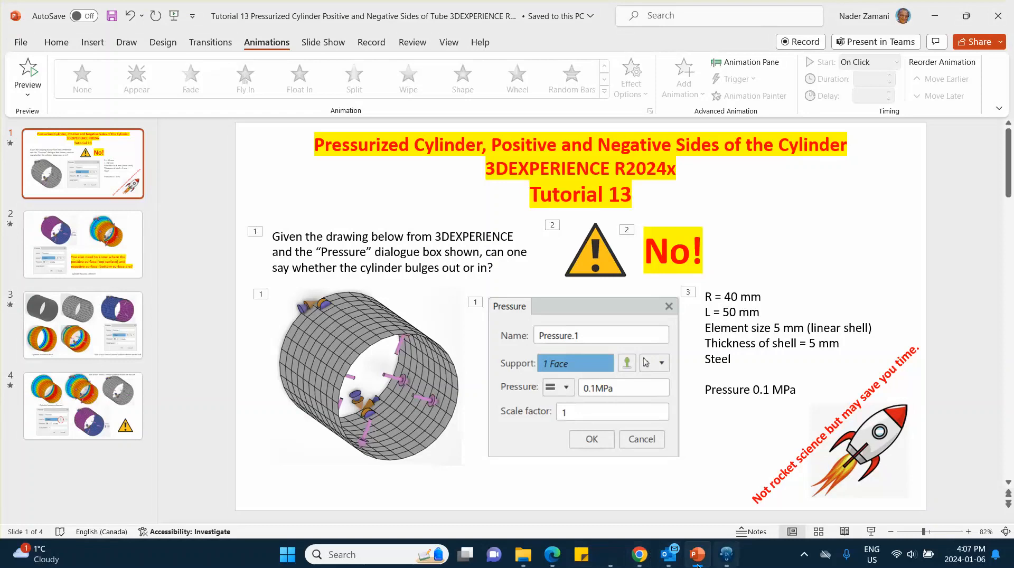
- Switch to 3DEXPERIENCE and sketch a circle of about 67 mm radius, centred on the origin, on the zx plane
click(727, 555)
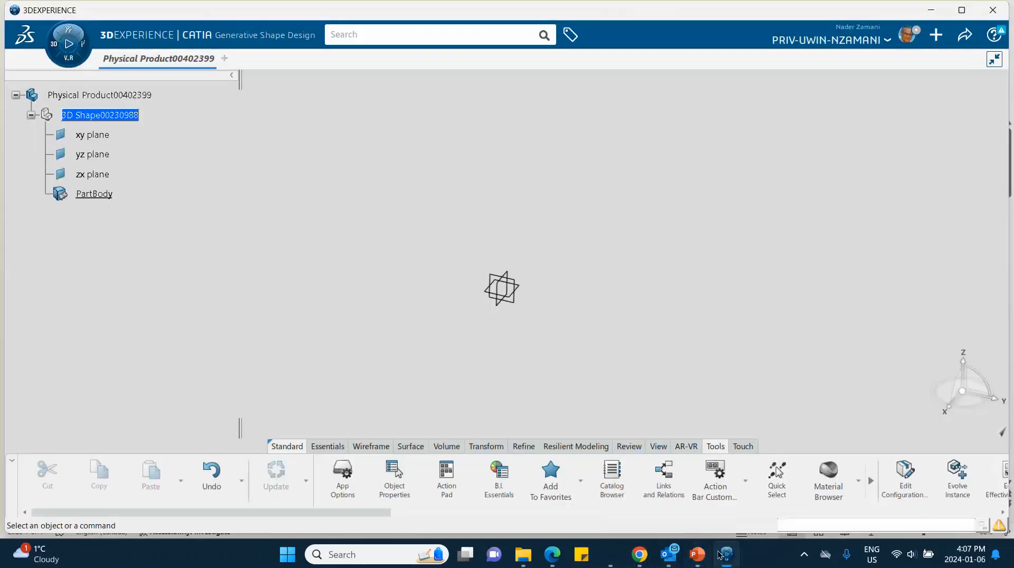
click(516, 278)
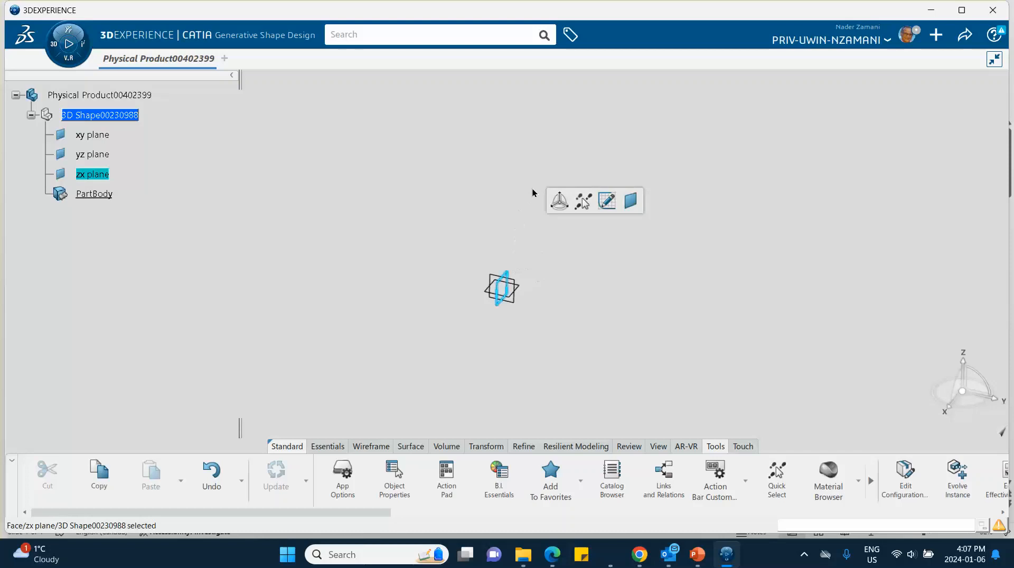
click(607, 201)
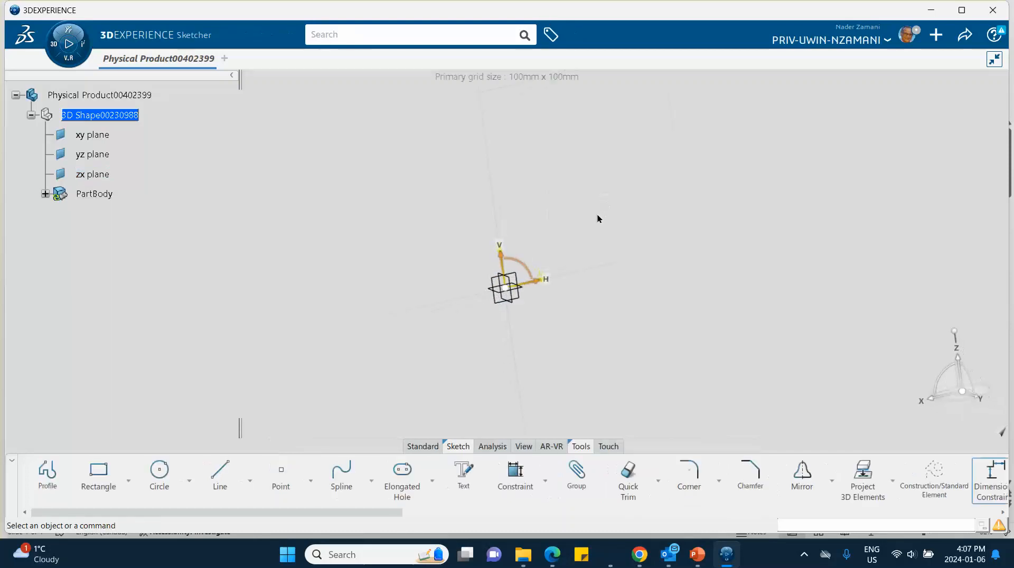
click(159, 472)
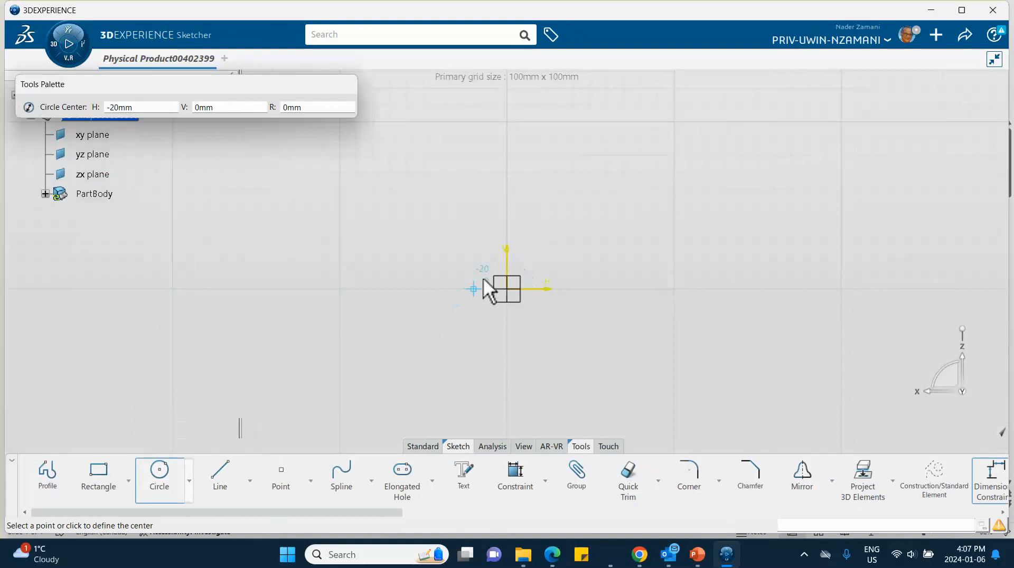
click(510, 292)
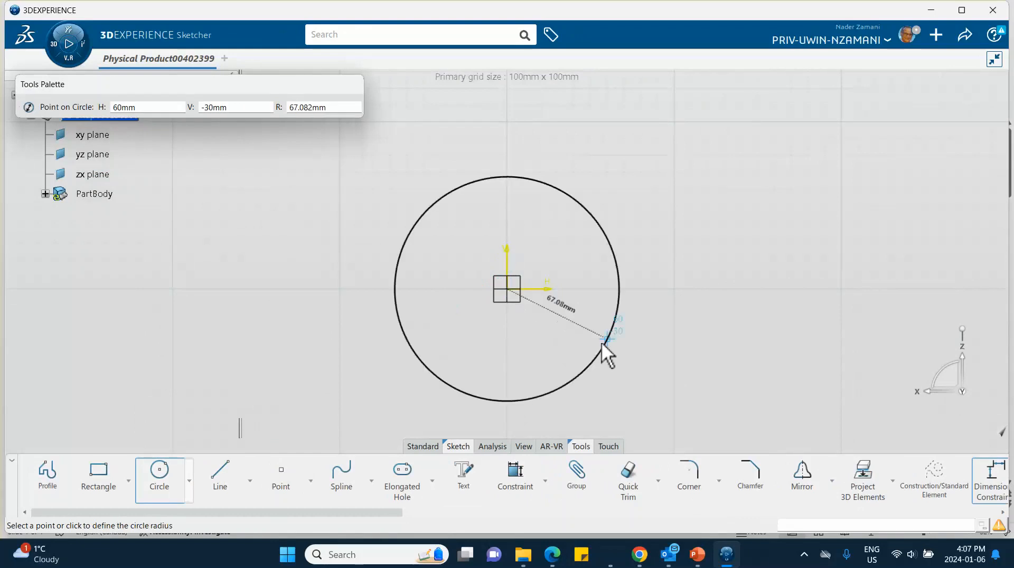
click(603, 344)
- Dimension the circle's radius and set it to 40 mm, checking the value against the PowerPoint slide
click(745, 299)
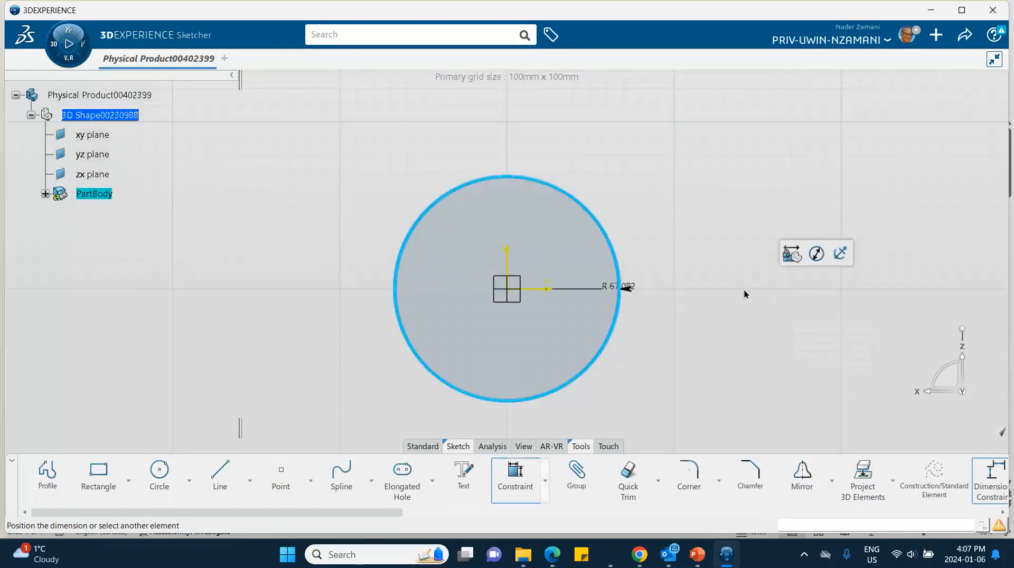
click(730, 212)
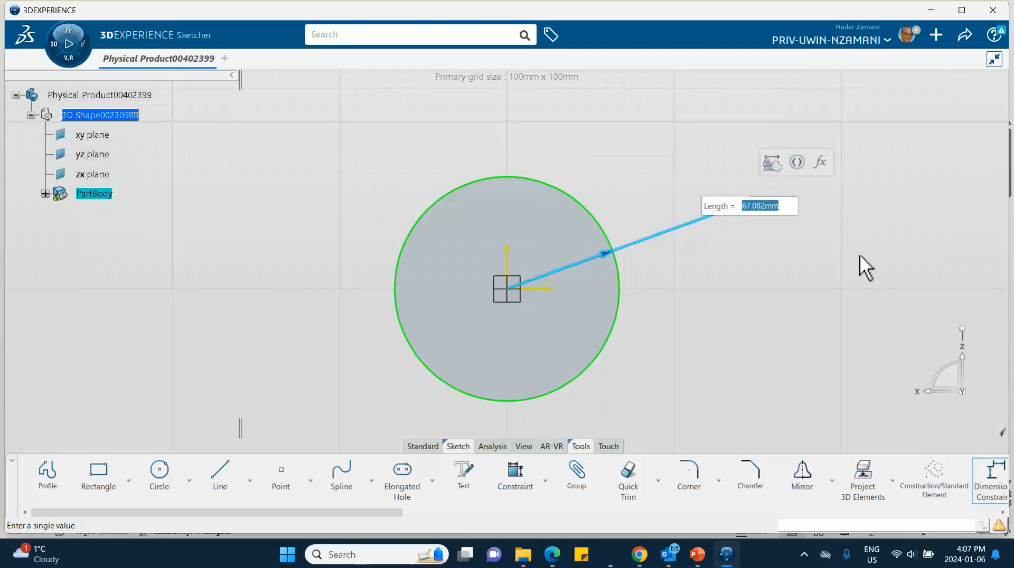
text(5)
key(BackSpace)
text(40)
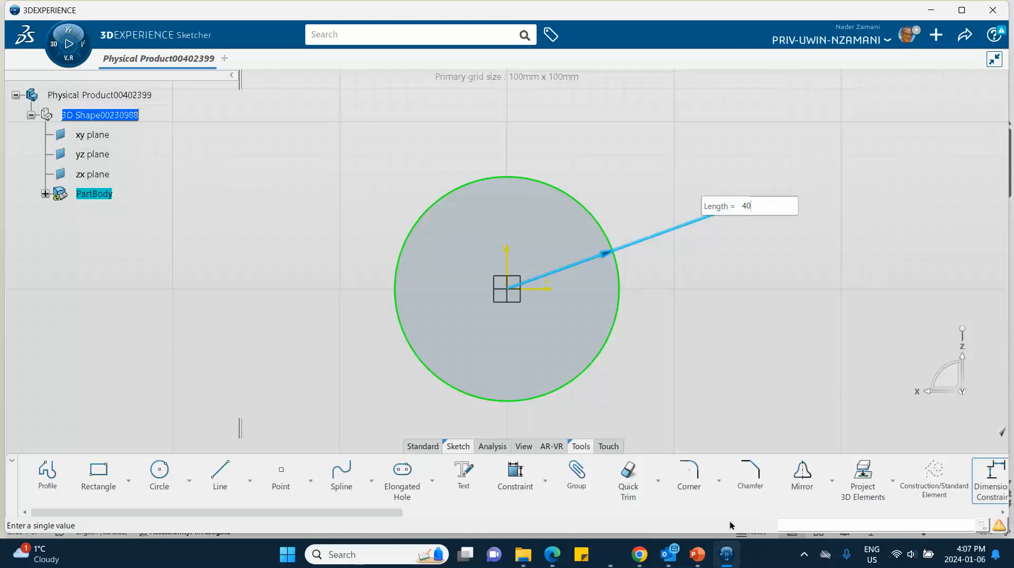
click(697, 555)
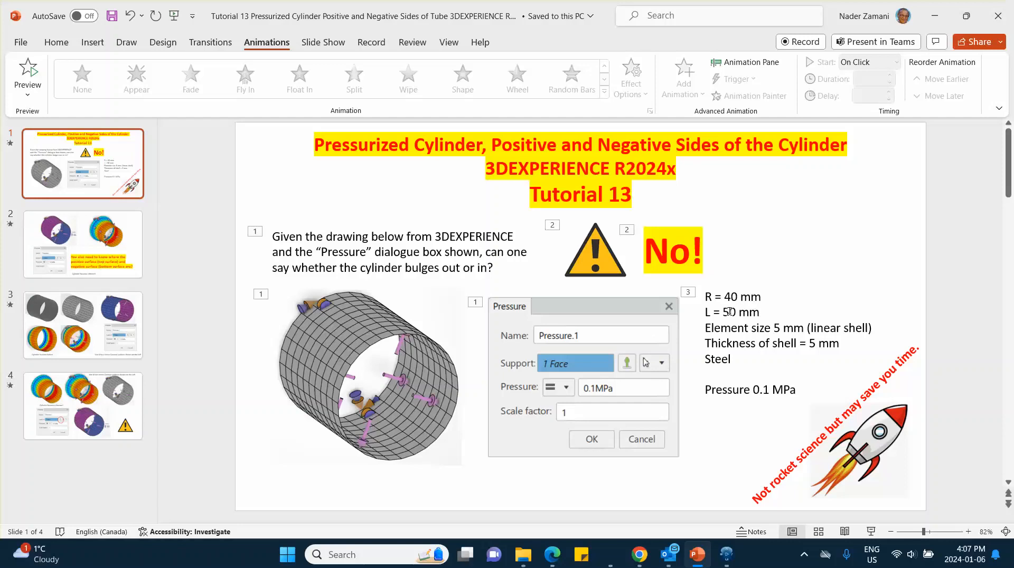
click(935, 16)
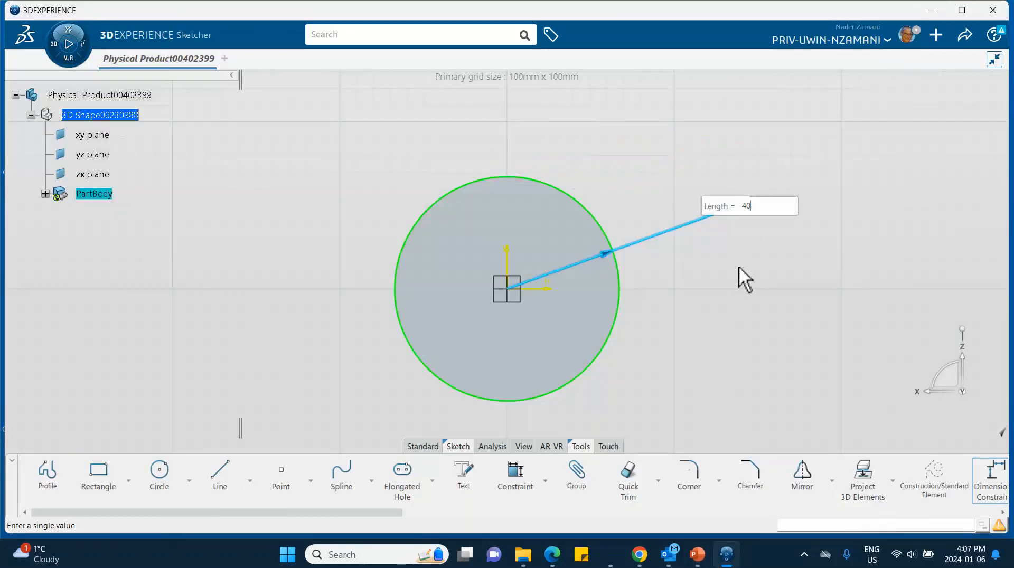
key(Return)
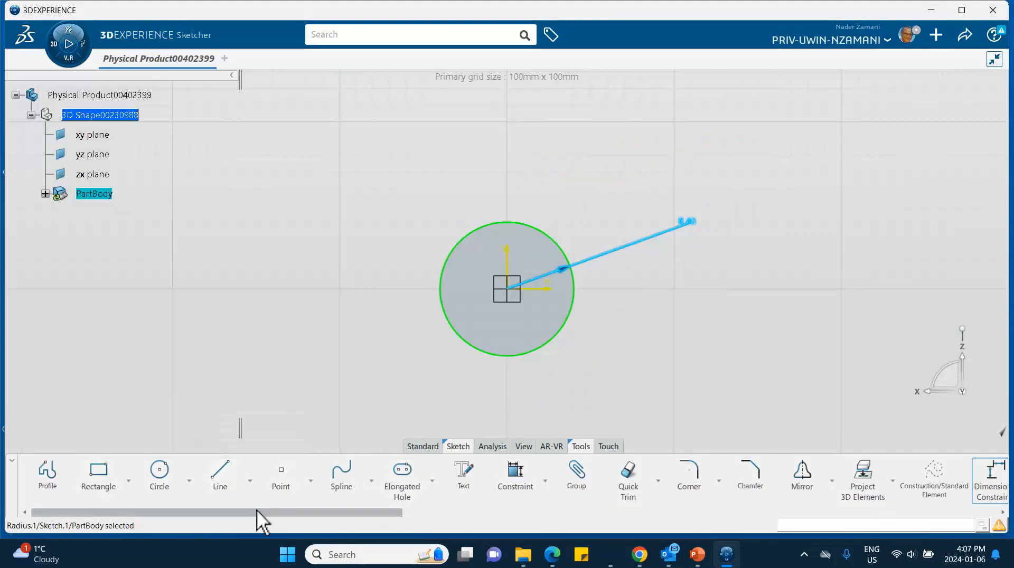
- Exit the circle sketch to return to Generative Shape Design and clear the selection
scroll(190, 511, right, 3)
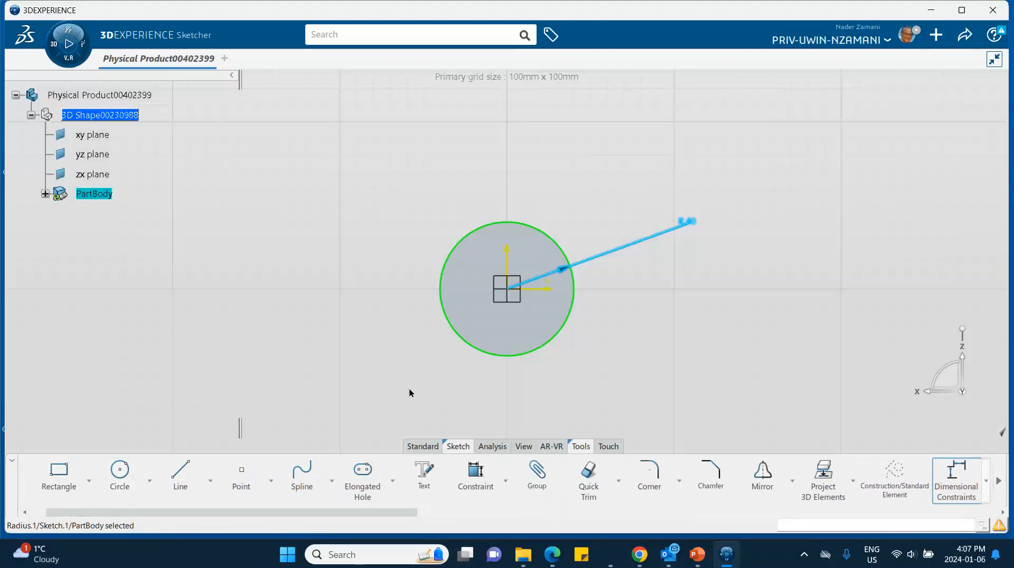
click(416, 446)
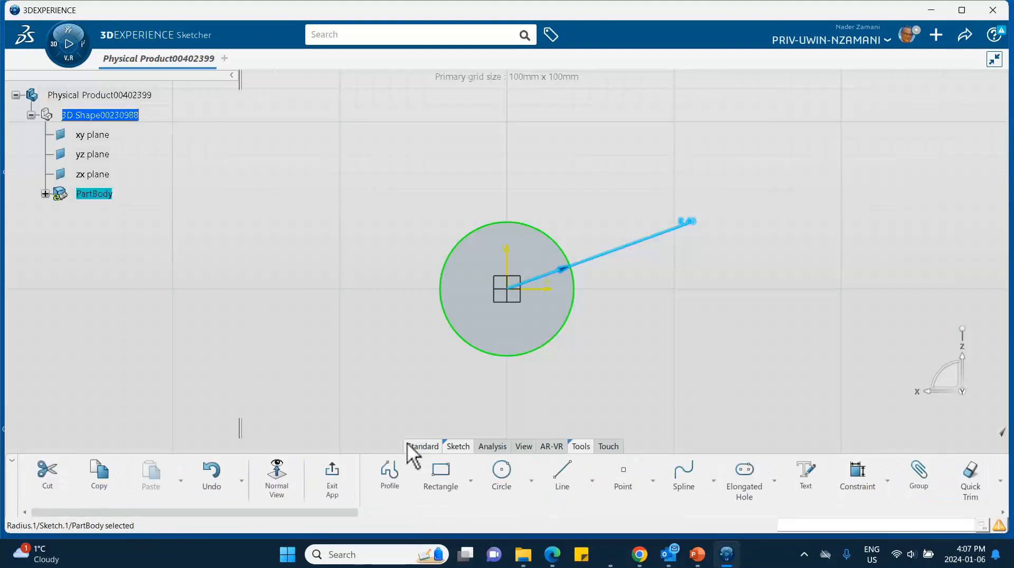
click(323, 476)
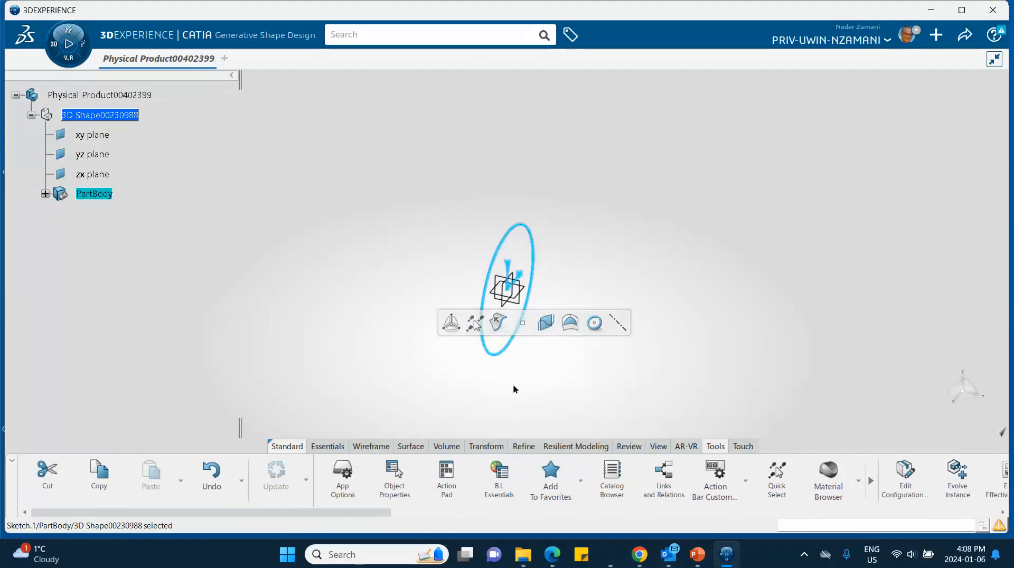
click(358, 404)
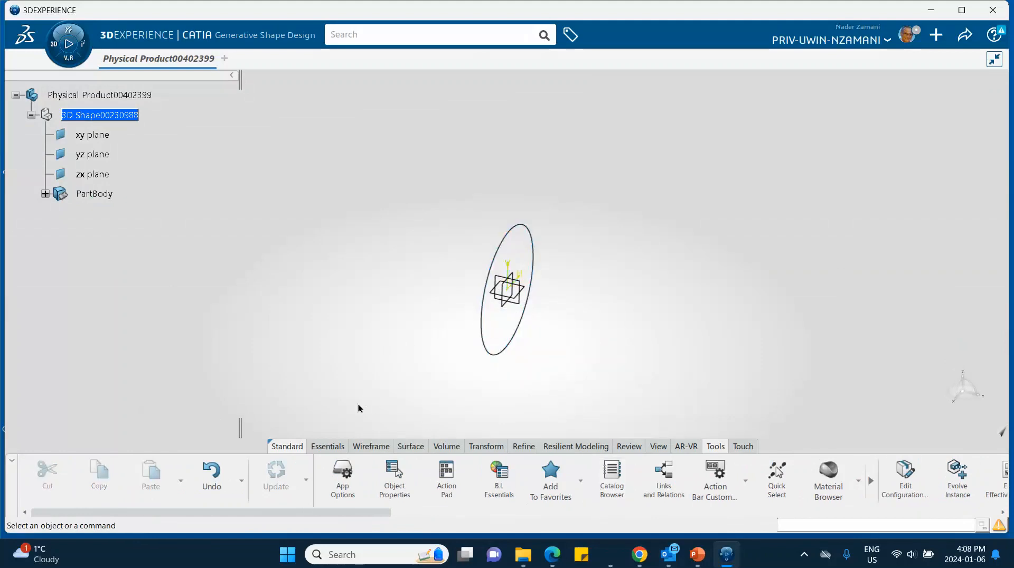
- Extrude the circle sketch into a cylindrical surface with a first-limit length of 50 mm in the default direction
click(411, 446)
click(570, 491)
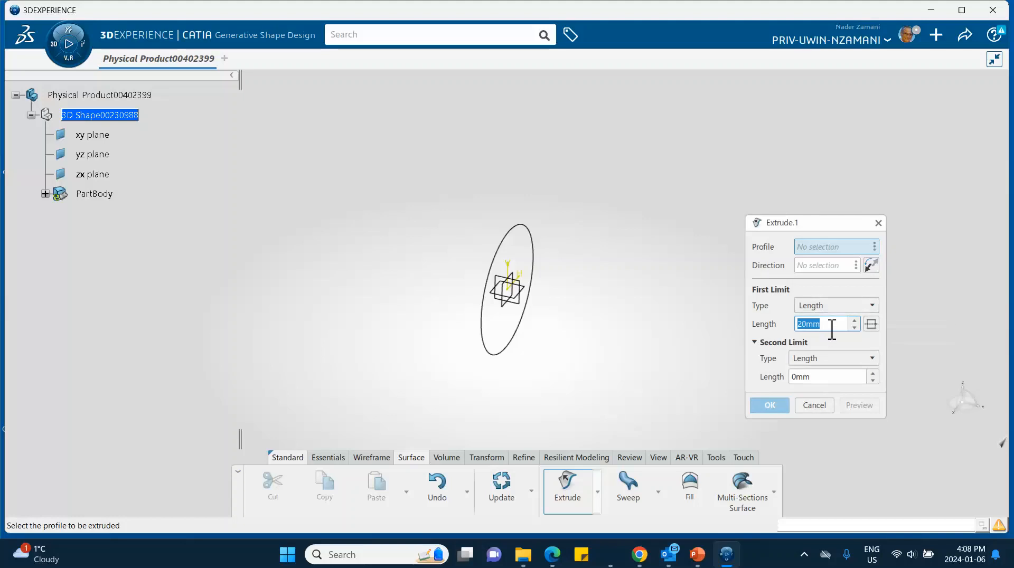
text(50)
click(540, 283)
click(770, 405)
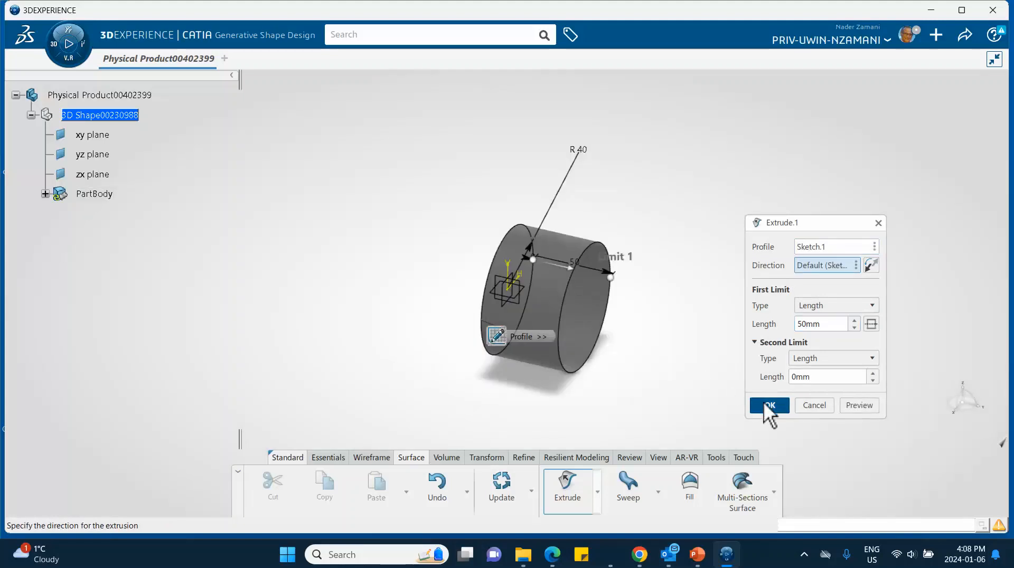
- Check the material on the PowerPoint slide and, back in 3DEXPERIENCE, create a core material with simulation domain named "Steel Cylinder Jan 6 2024"
click(697, 555)
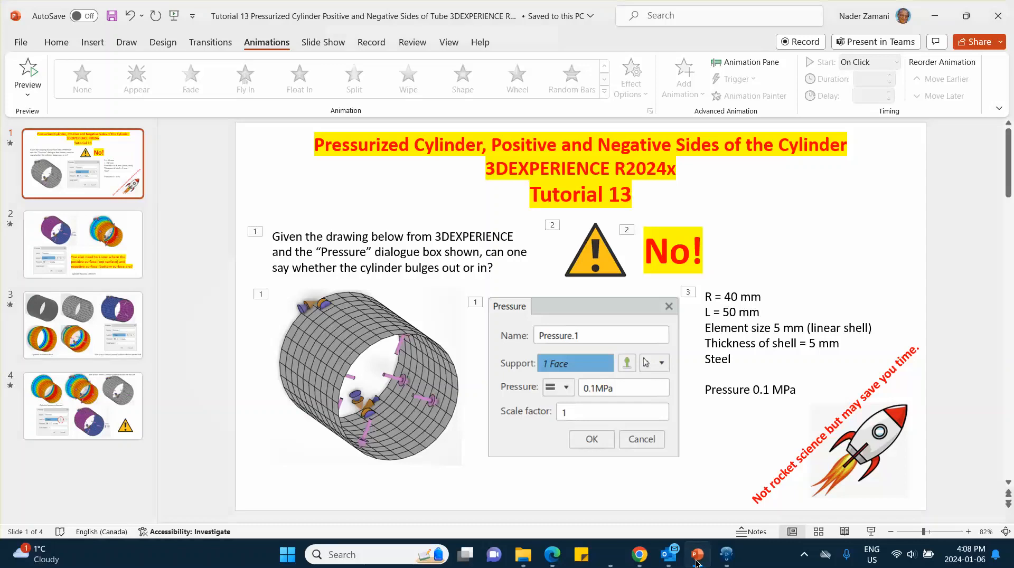
click(697, 562)
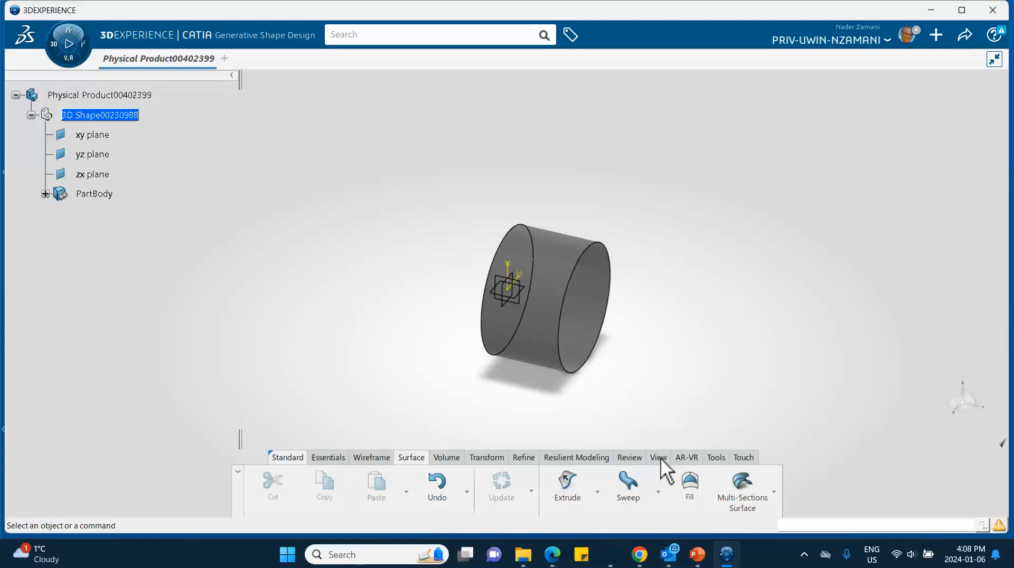
click(714, 458)
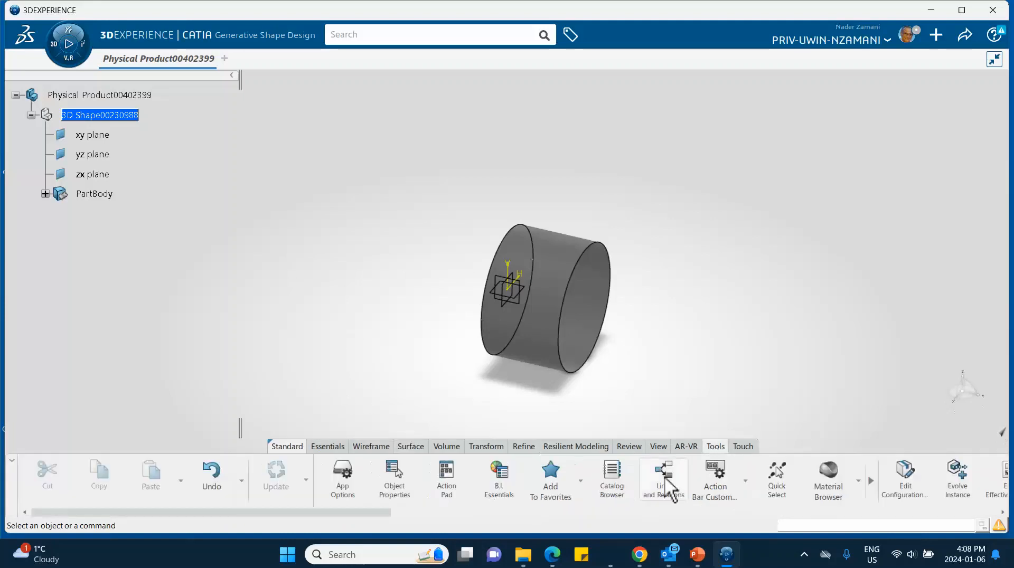
click(859, 481)
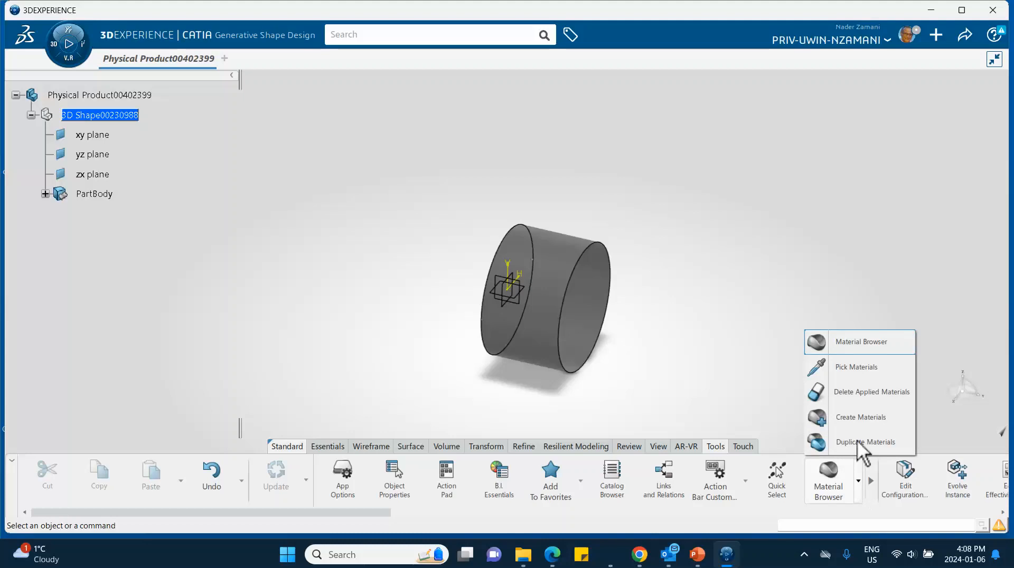
click(834, 414)
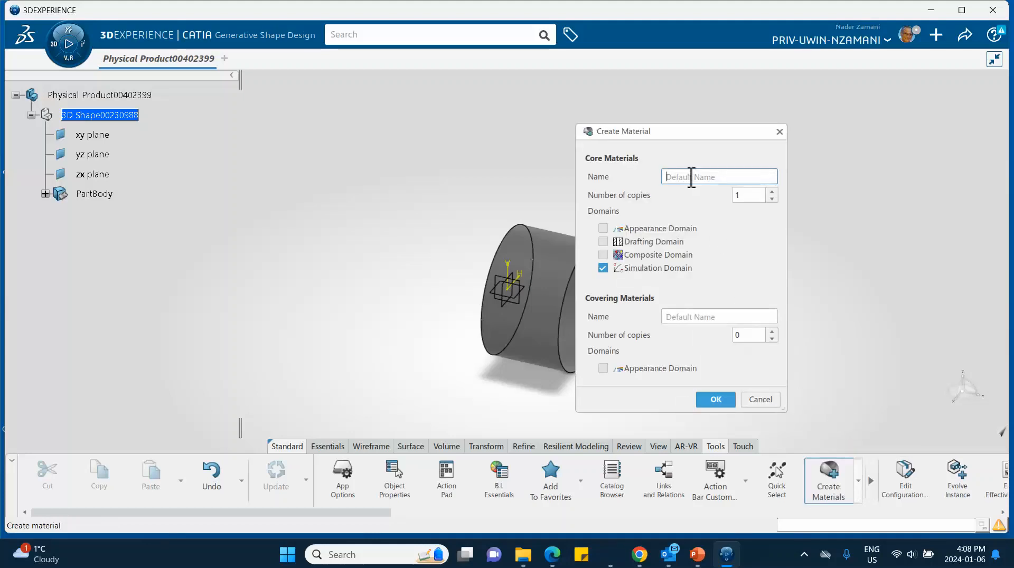
text(Steel Cylinder Jan 6 2024)
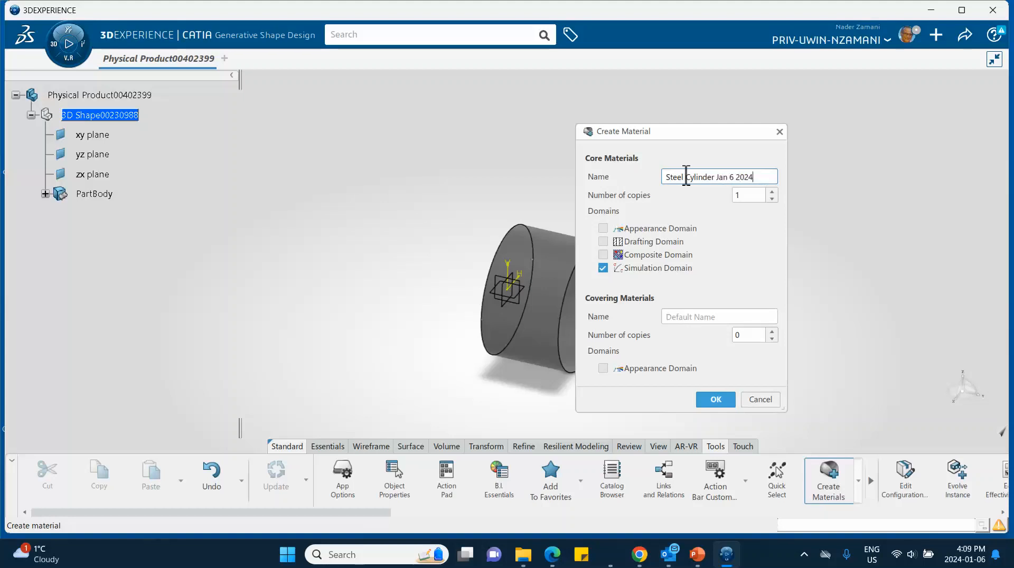
click(715, 400)
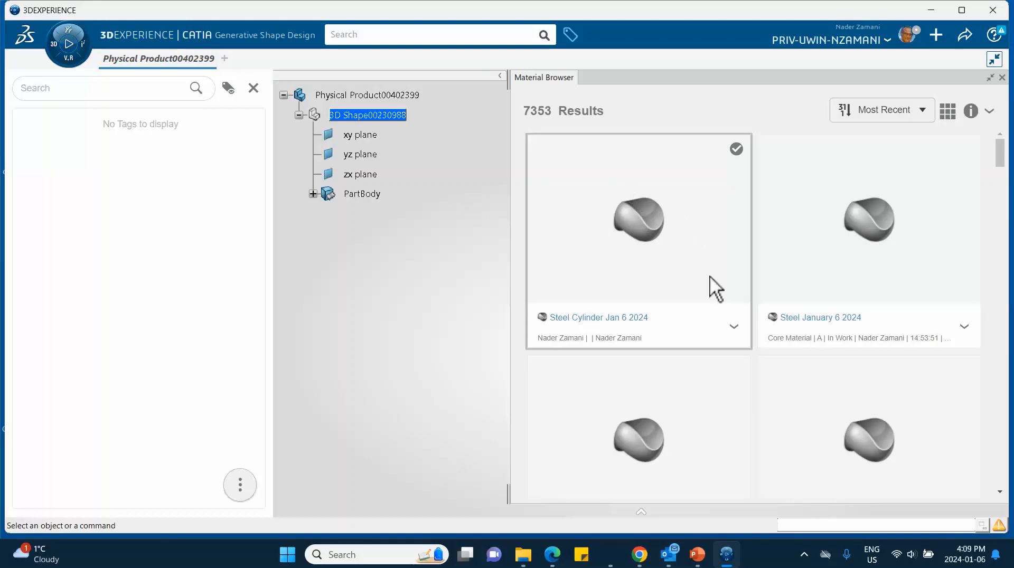
- Apply the Steel Cylinder Jan 6 2024 material to the physical product
click(735, 327)
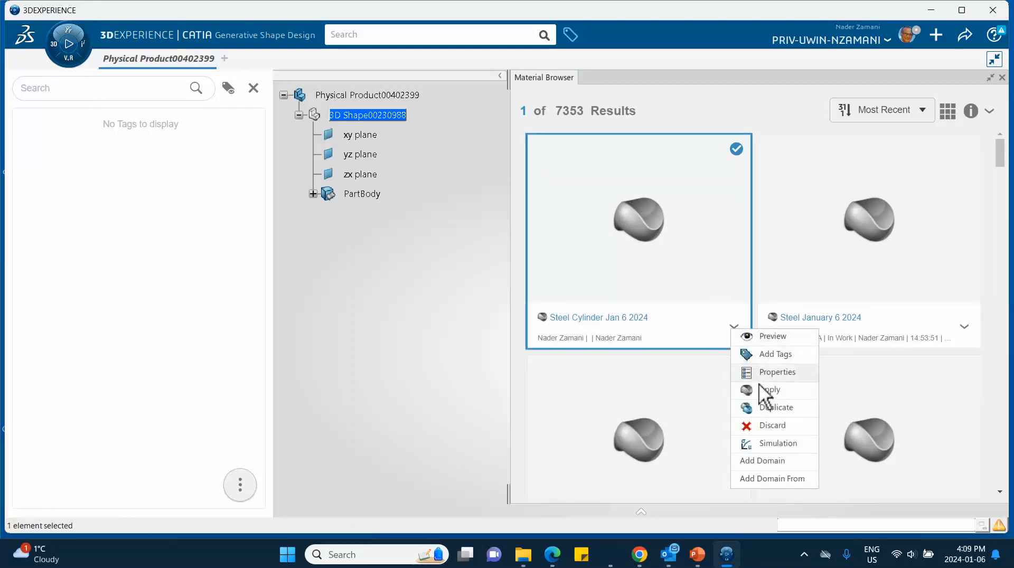
click(763, 390)
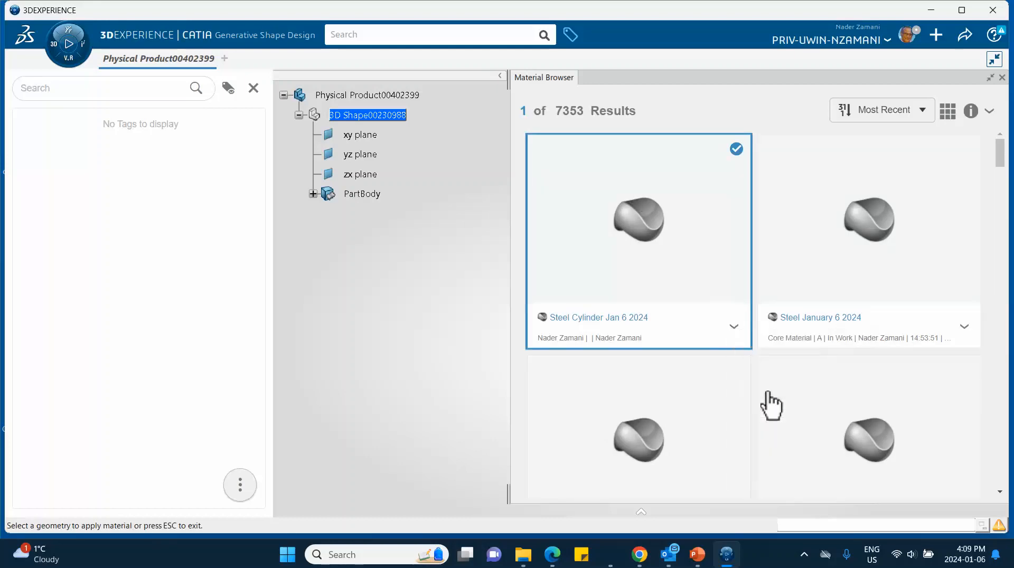
click(1002, 78)
click(82, 95)
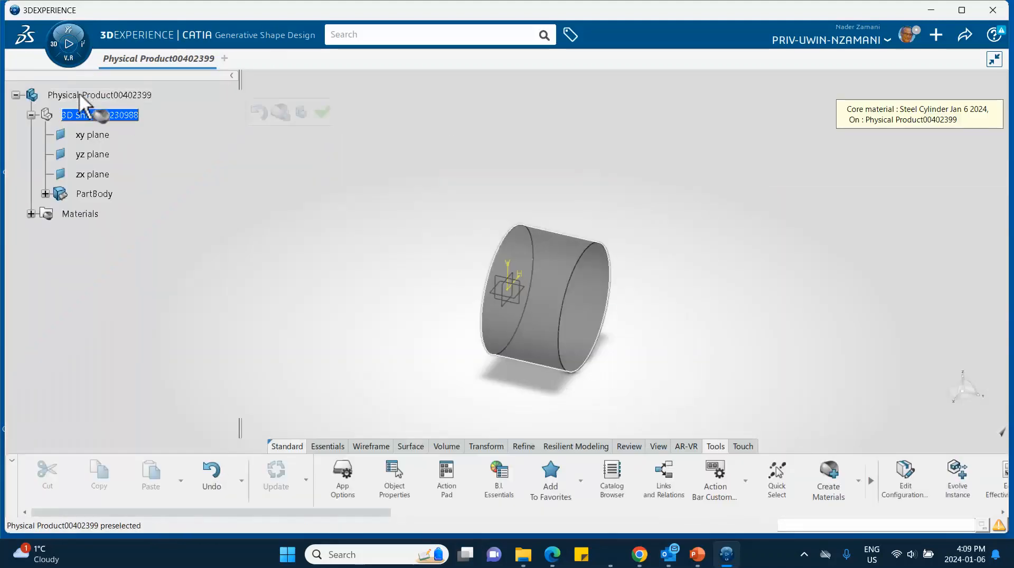
click(323, 112)
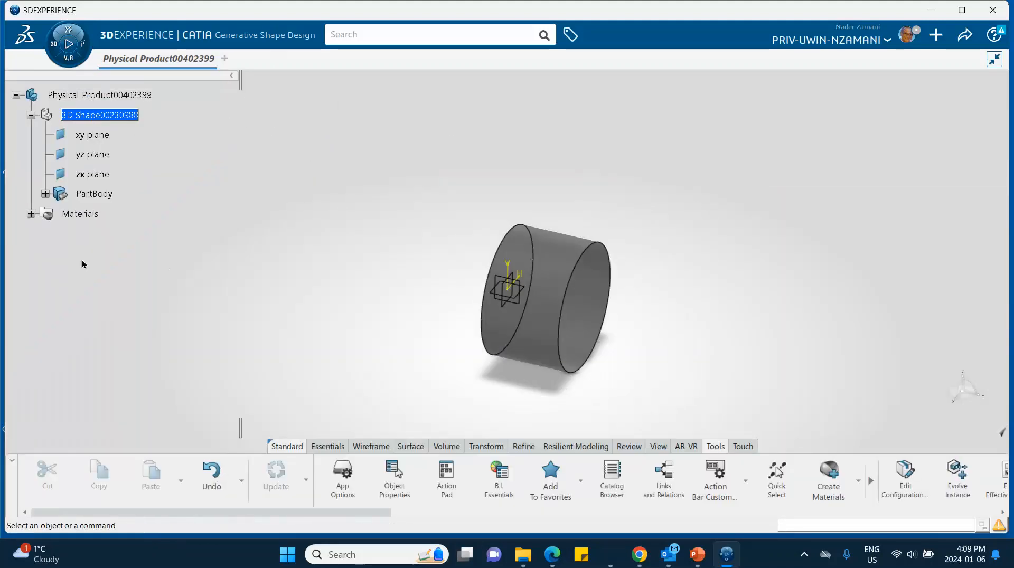
- Open the simulation domain definition of the Steel Cylinder Jan 6 2024 material for editing
click(32, 214)
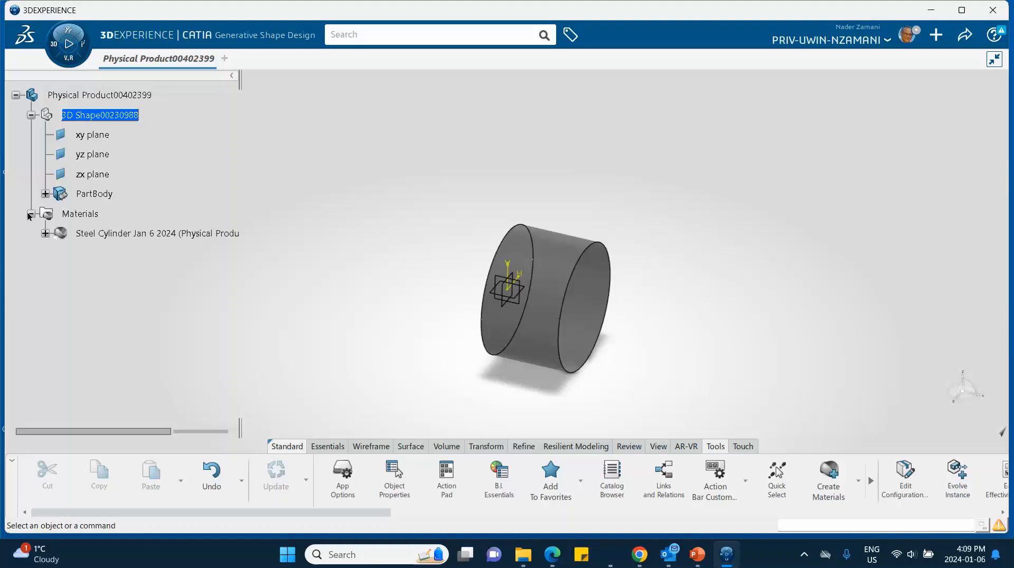
click(46, 234)
click(137, 254)
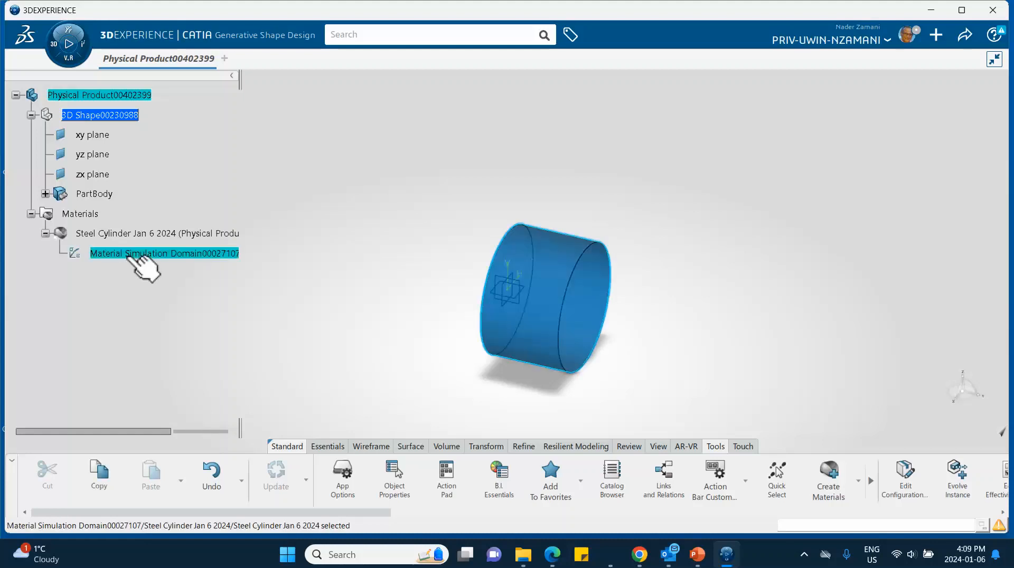
double_click(128, 257)
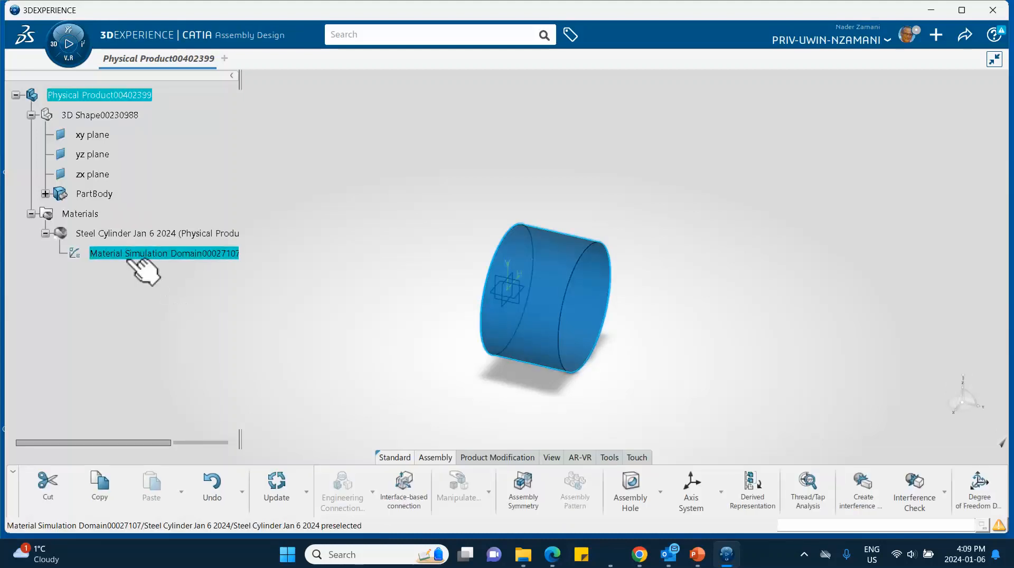
double_click(139, 257)
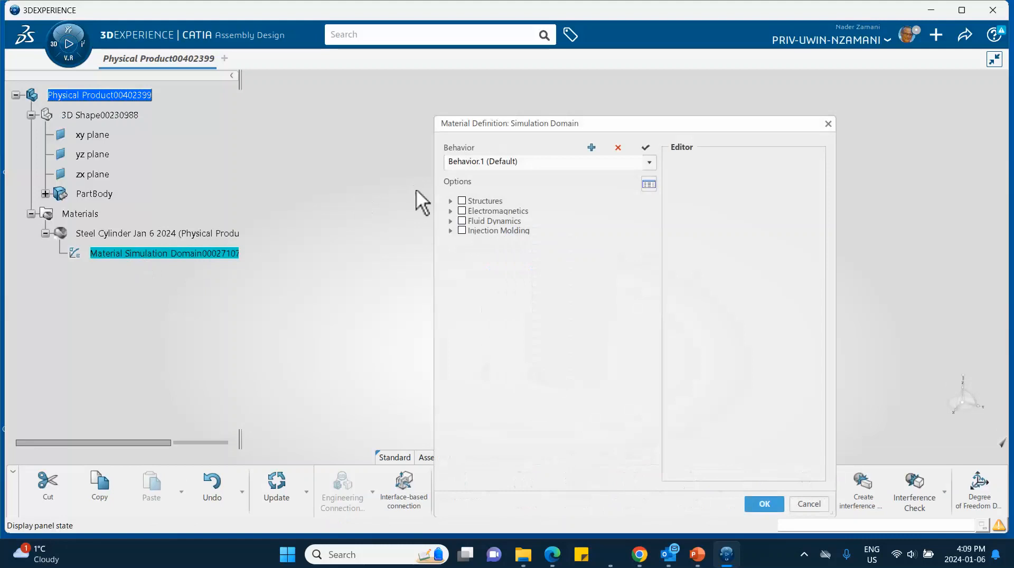
- Enable the Elastic option for the material's Abaqus Multiphysics mechanical elasticity
click(451, 201)
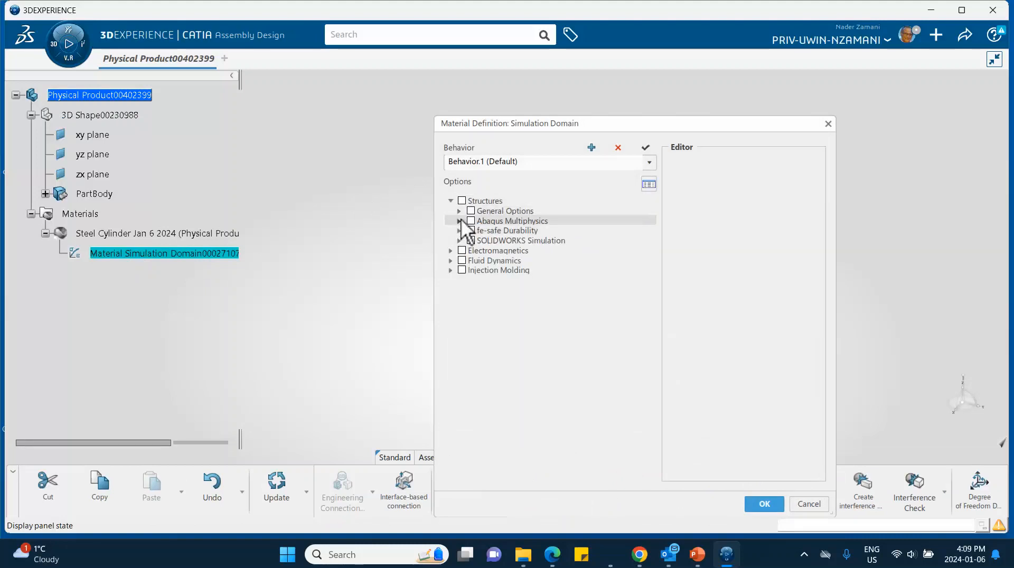
click(459, 221)
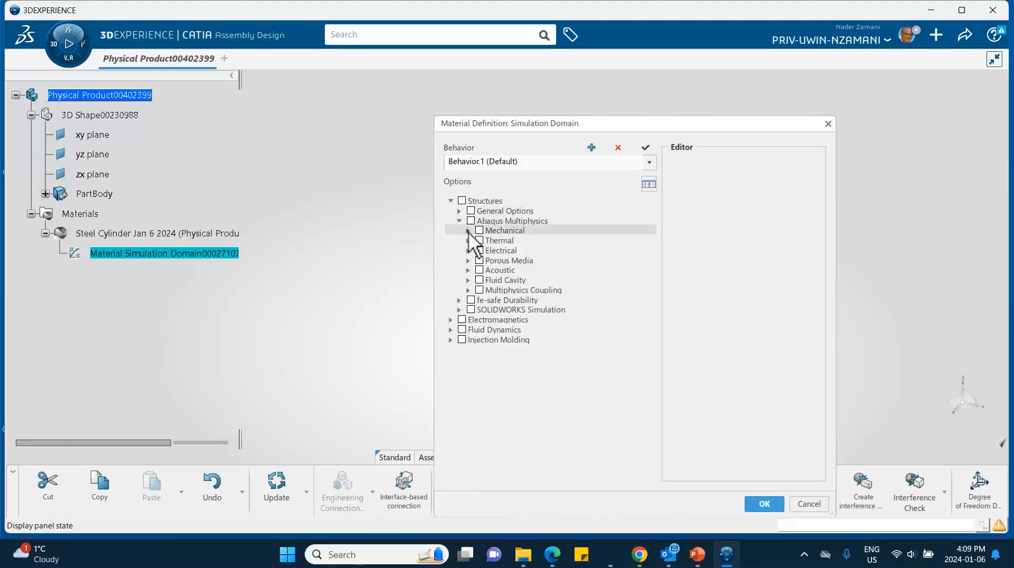
click(467, 231)
click(476, 241)
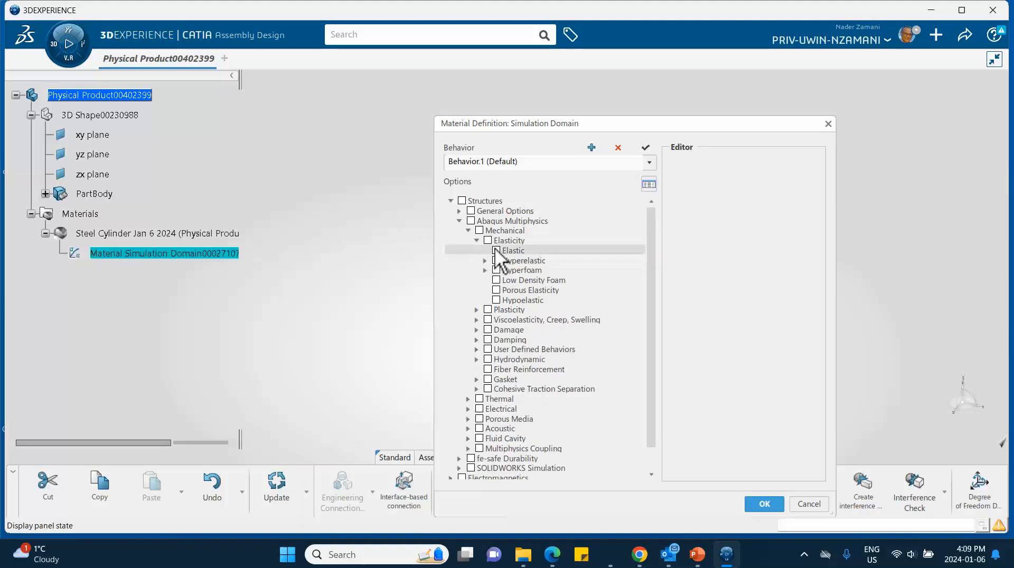
click(496, 250)
- Set the isotropic Young's modulus to 200 GPa and accept the material definition
click(759, 225)
double_click(759, 225)
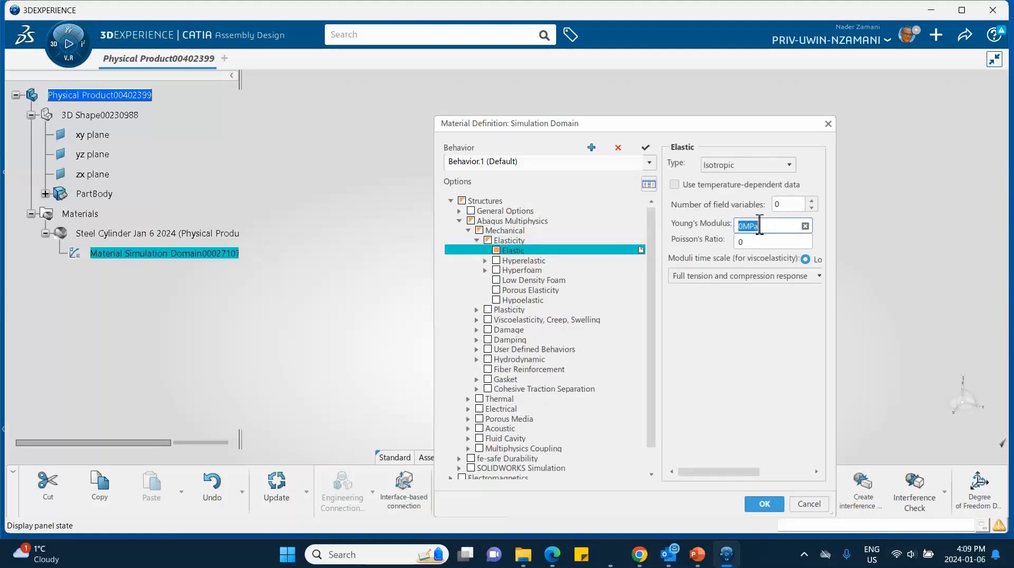
text(200)
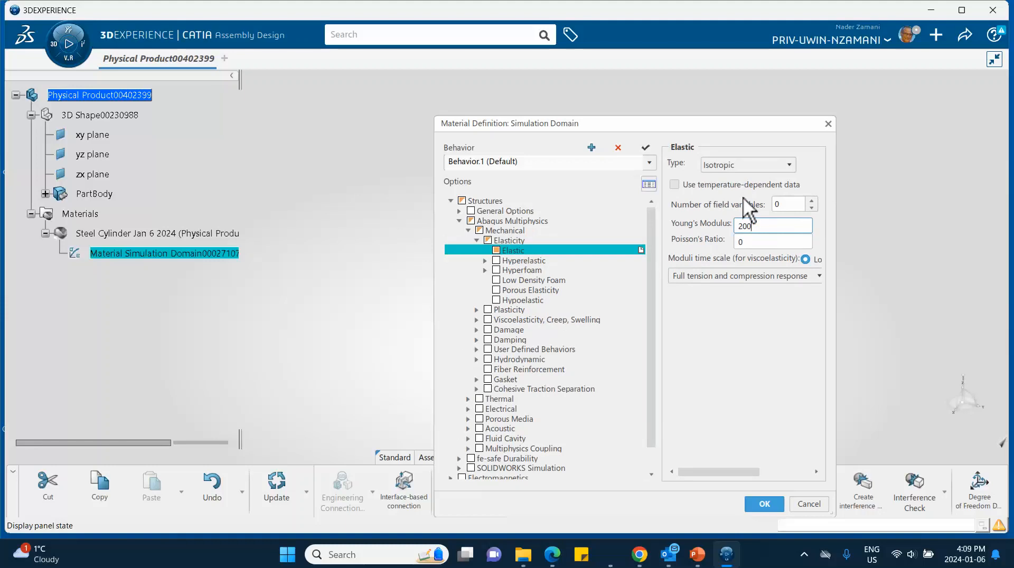
text(GPa)
key(Tab)
click(761, 503)
click(361, 338)
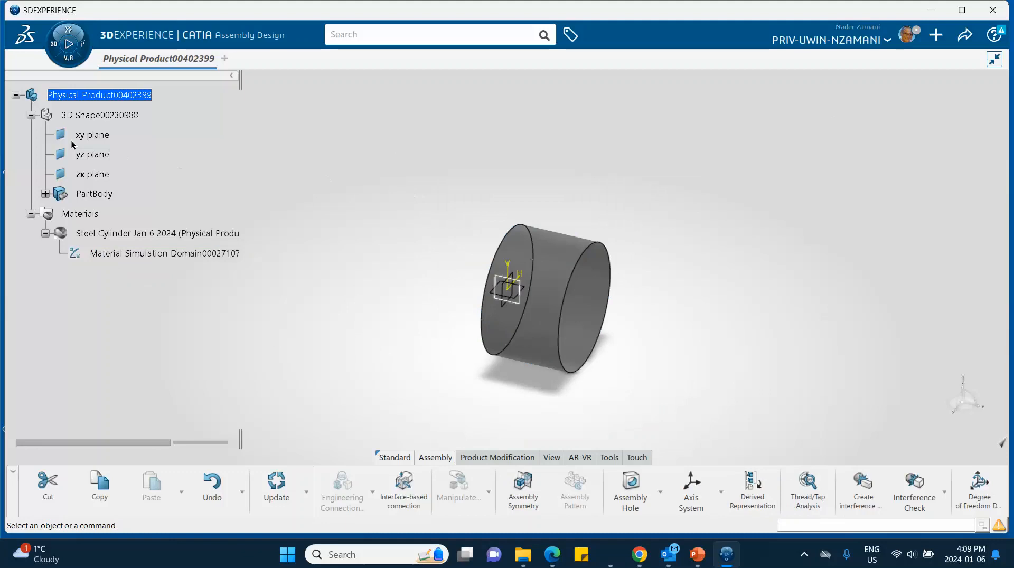
- Hide the xy, yz and zx reference planes and the circle sketch Sketch.1
click(95, 136)
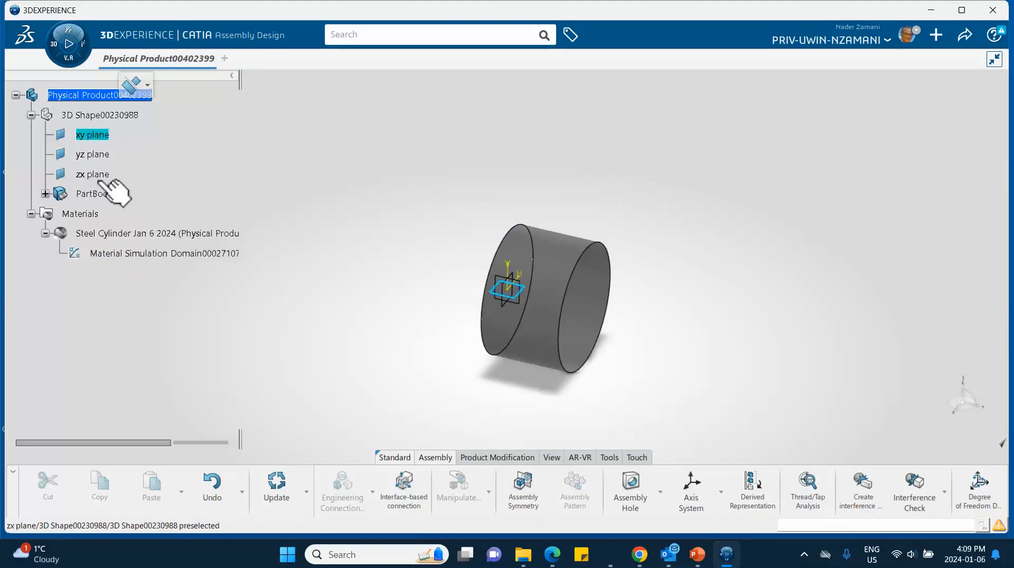
shift+click(97, 174)
right_click(97, 174)
click(129, 219)
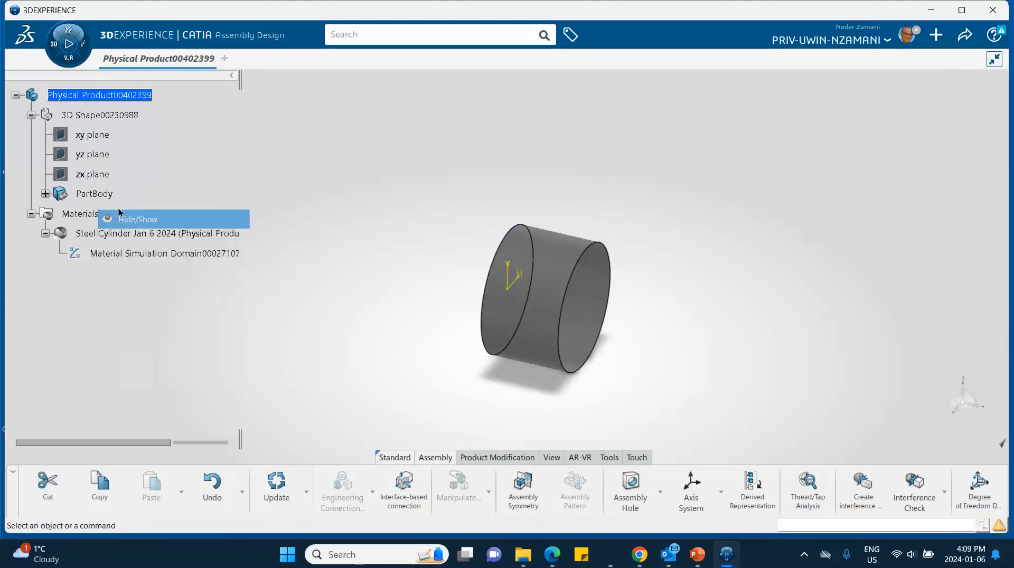
click(45, 195)
right_click(108, 214)
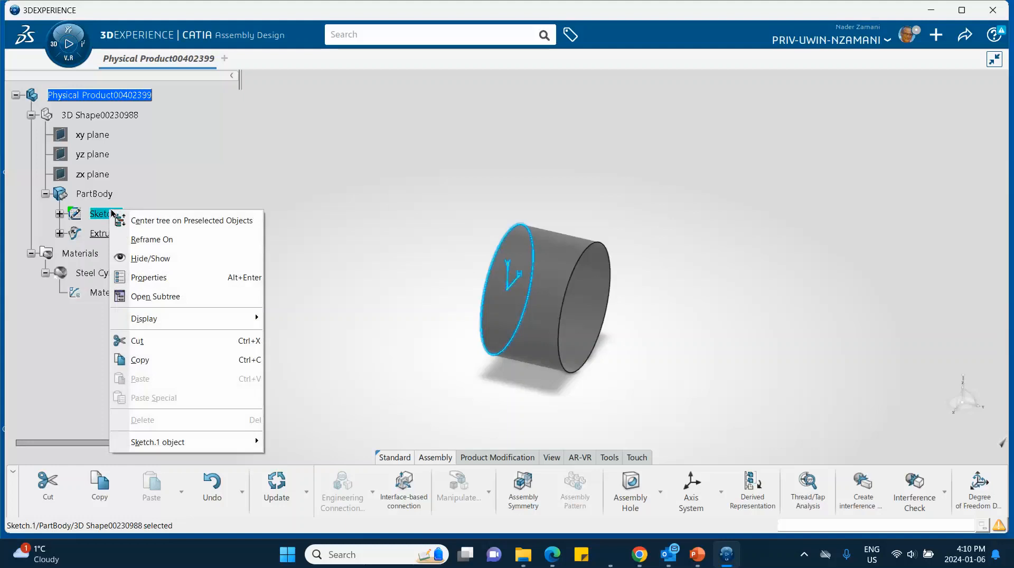
click(149, 259)
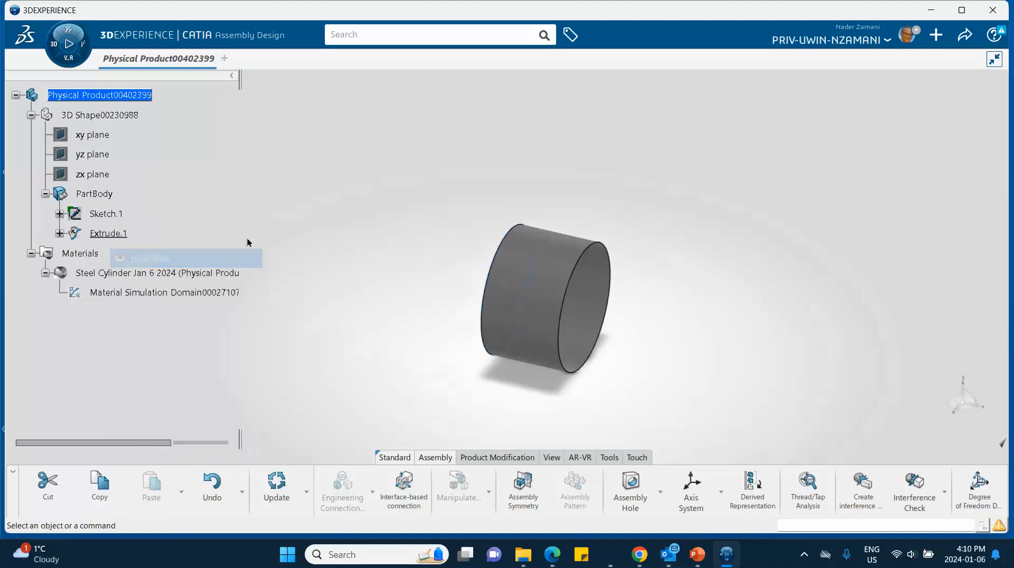
- Examine the cylinder from its open end and review the problem dimensions on the PowerPoint slide
middle_click(440, 327)
right_click(440, 327)
click(414, 231)
middle_drag(428, 249, 278, 177)
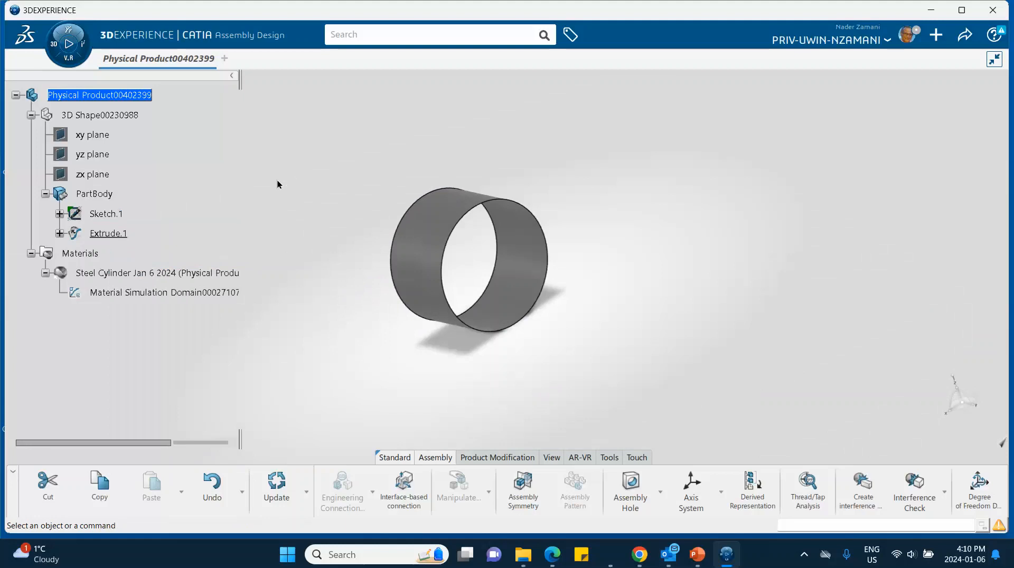
click(703, 555)
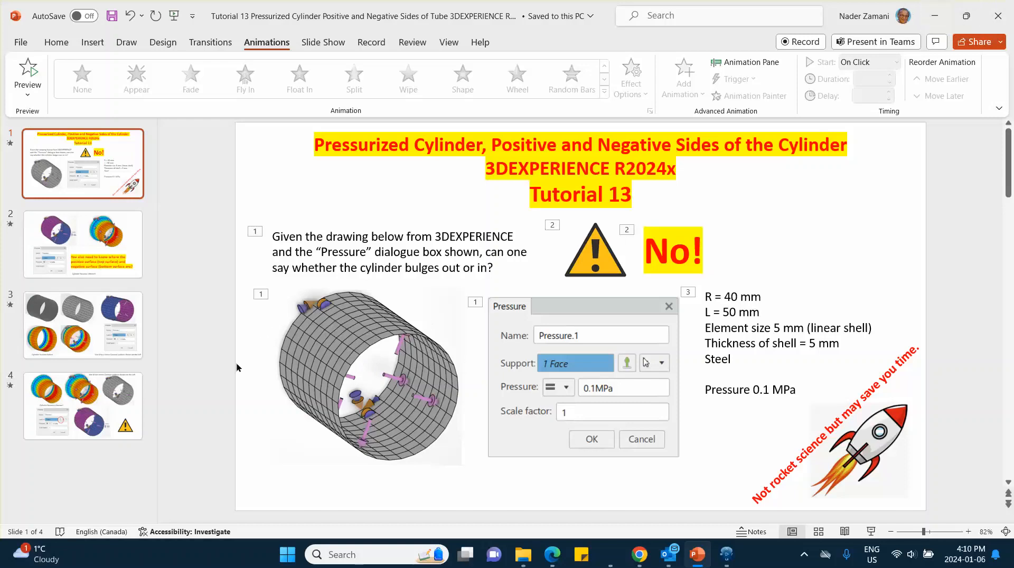
click(935, 15)
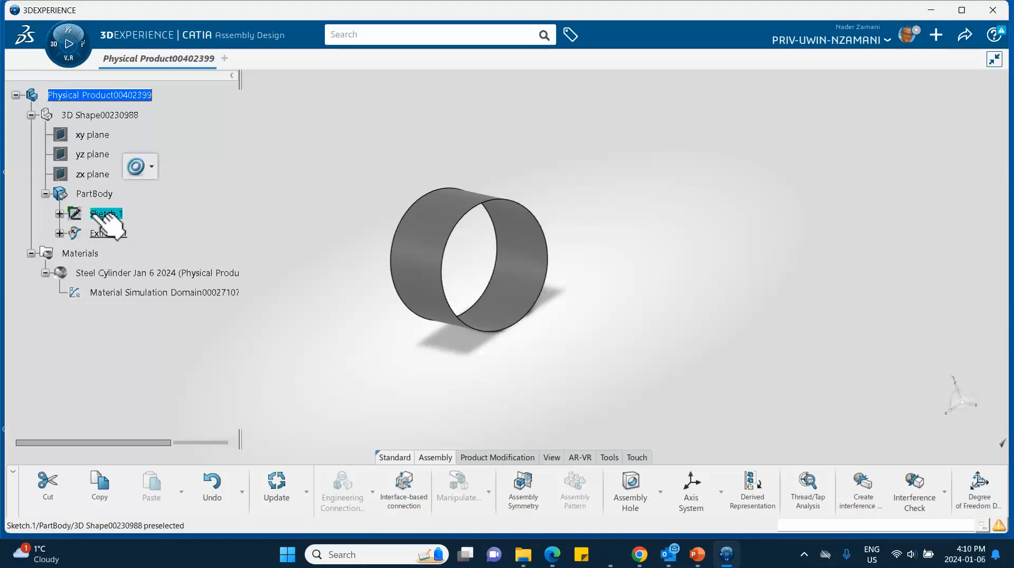
- Set the circle radius in Sketch.1 to 20 mm, exit the sketch and clear the selection
double_click(91, 214)
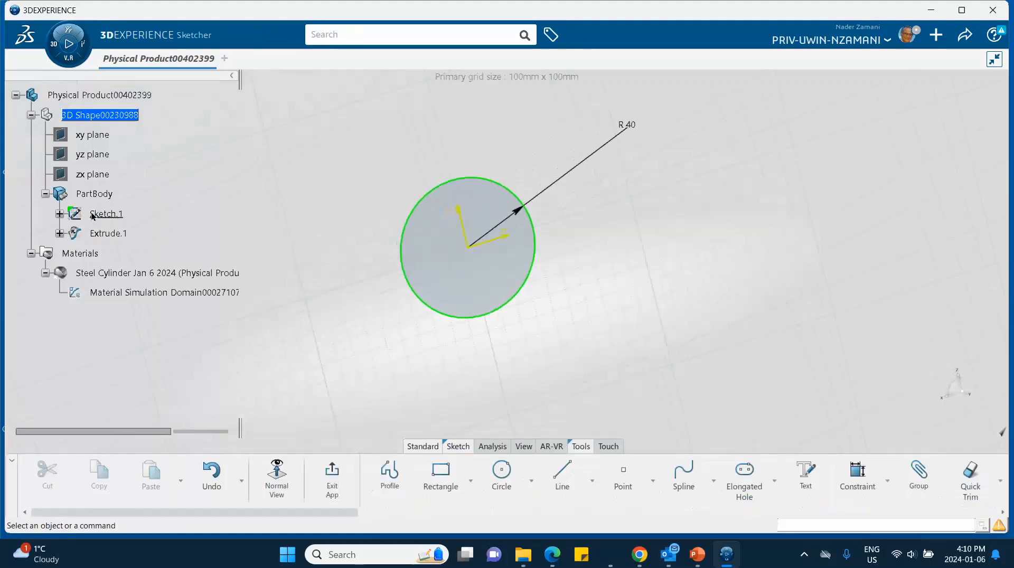
double_click(672, 180)
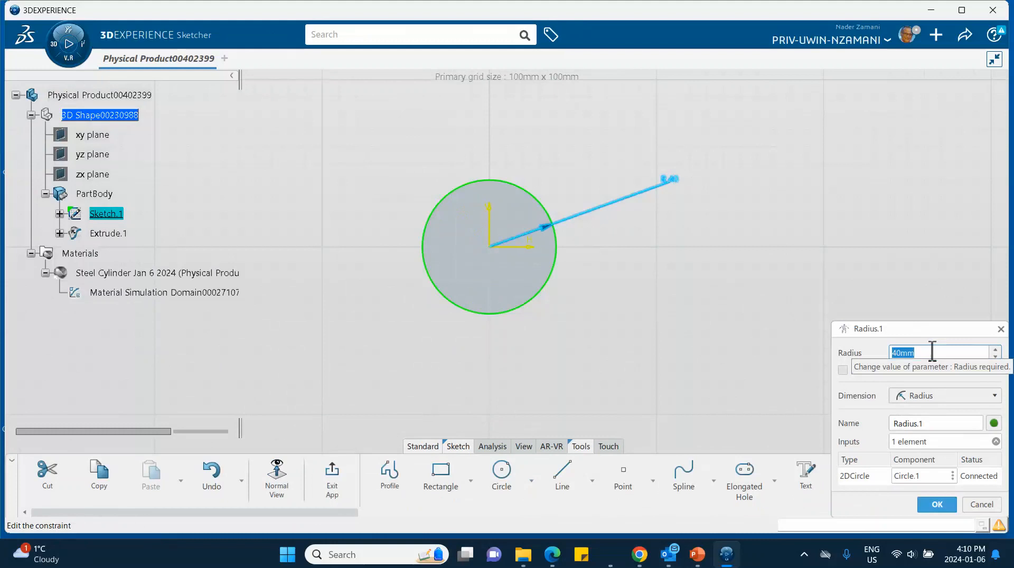
text(20)
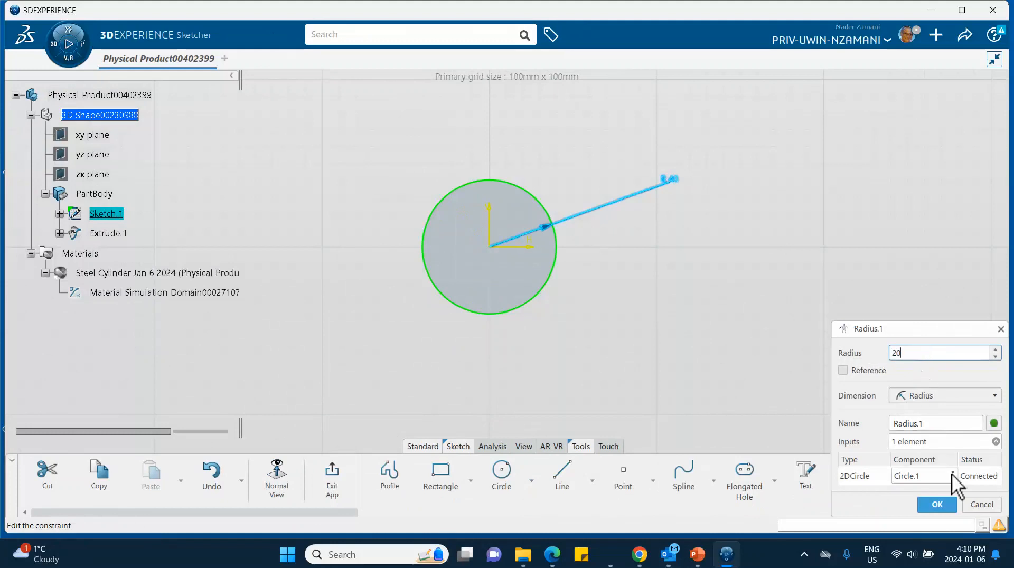
click(937, 505)
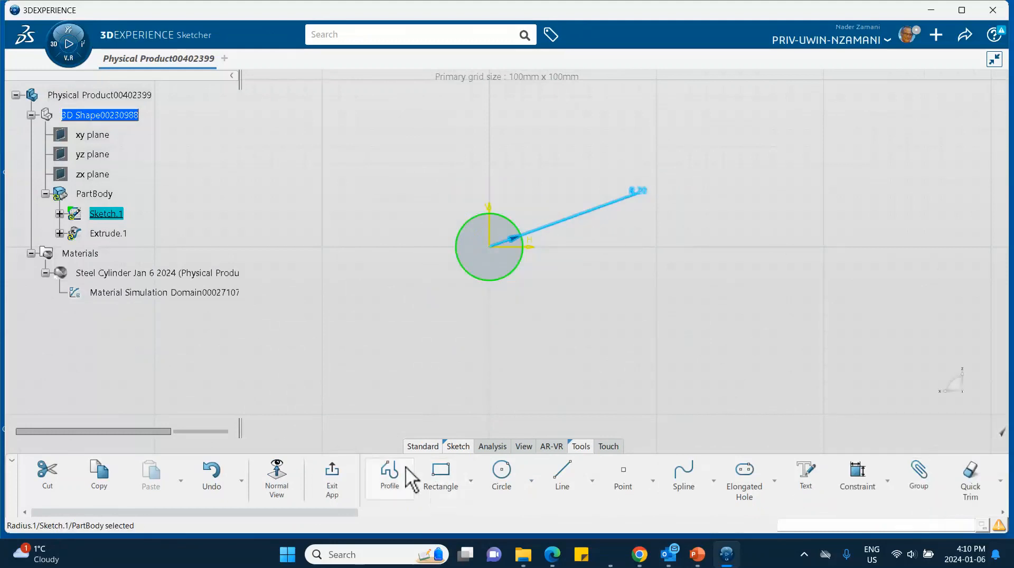
click(333, 478)
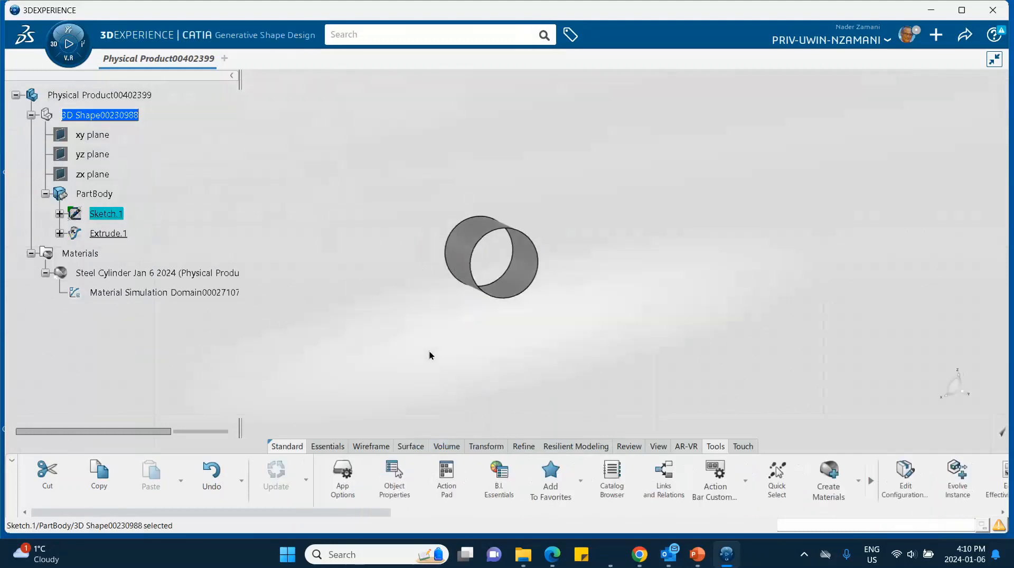
mouse_move(574, 353)
middle_down()
mouse_move(585, 317)
mouse_move(550, 317)
mouse_move(556, 331)
mouse_move(398, 346)
mouse_move(314, 323)
middle_up()
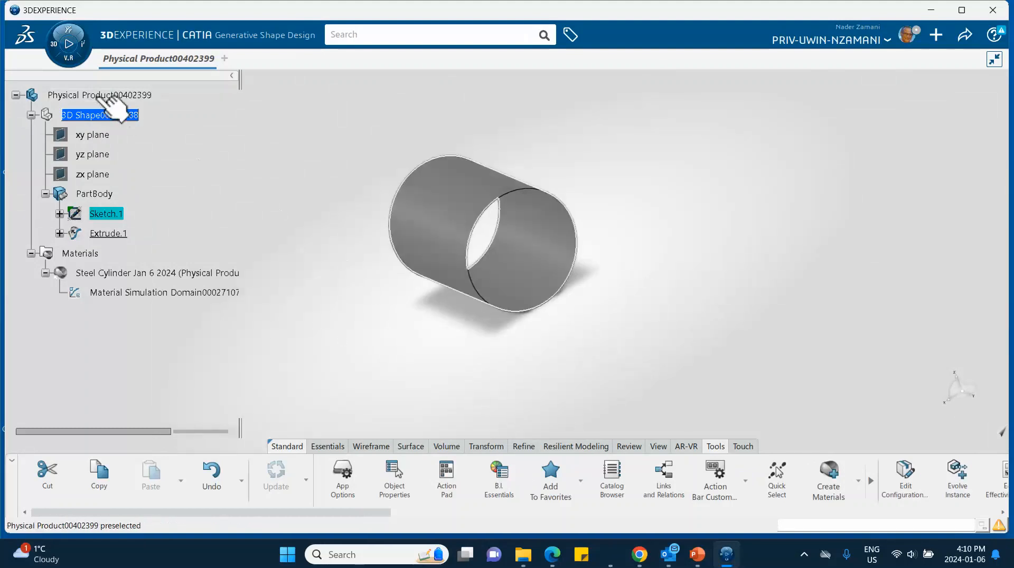
click(270, 376)
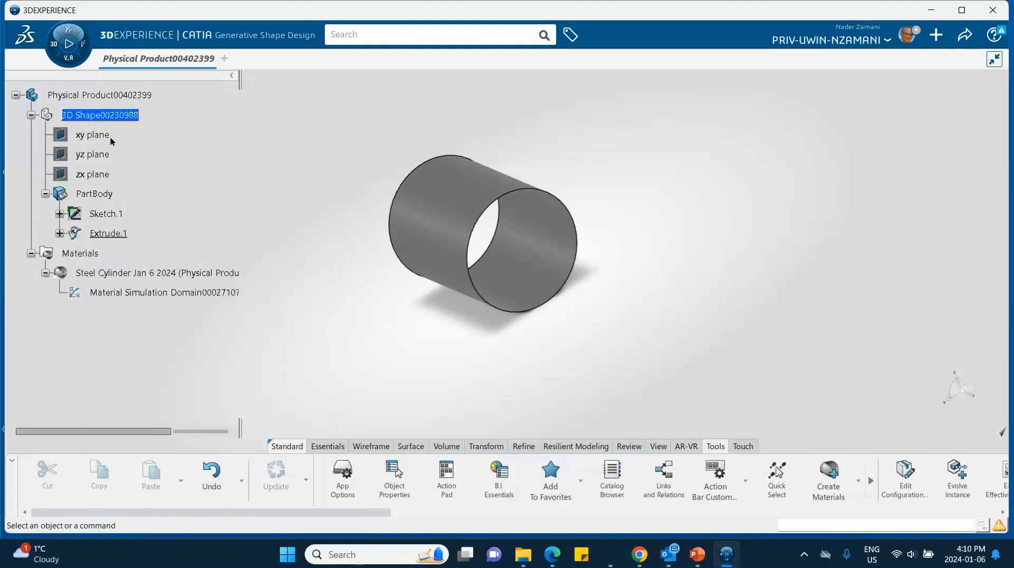
- Switch to Structural Model Creation and create an Empty FEM for the cylinder
click(60, 53)
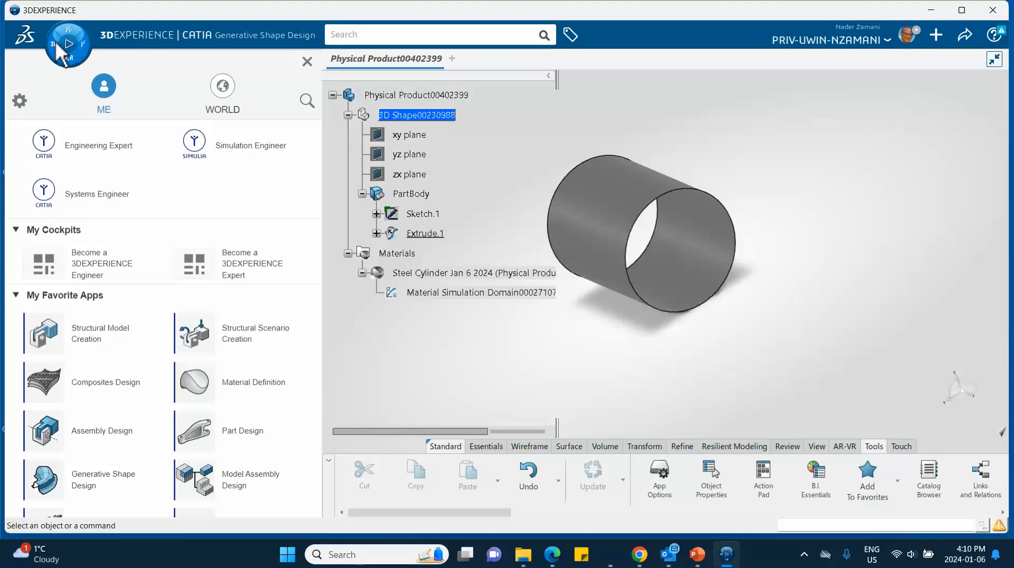
click(82, 342)
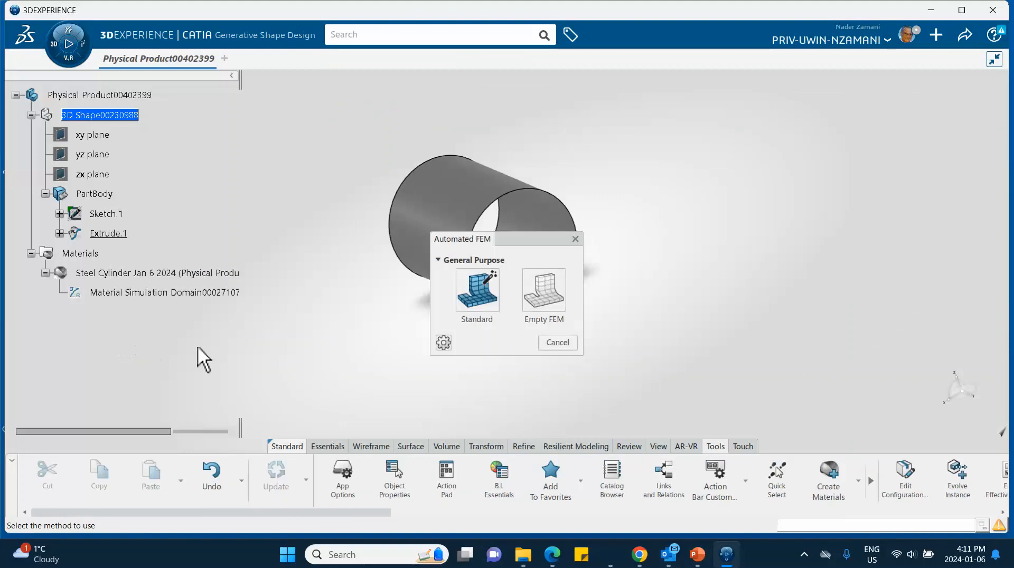
click(552, 307)
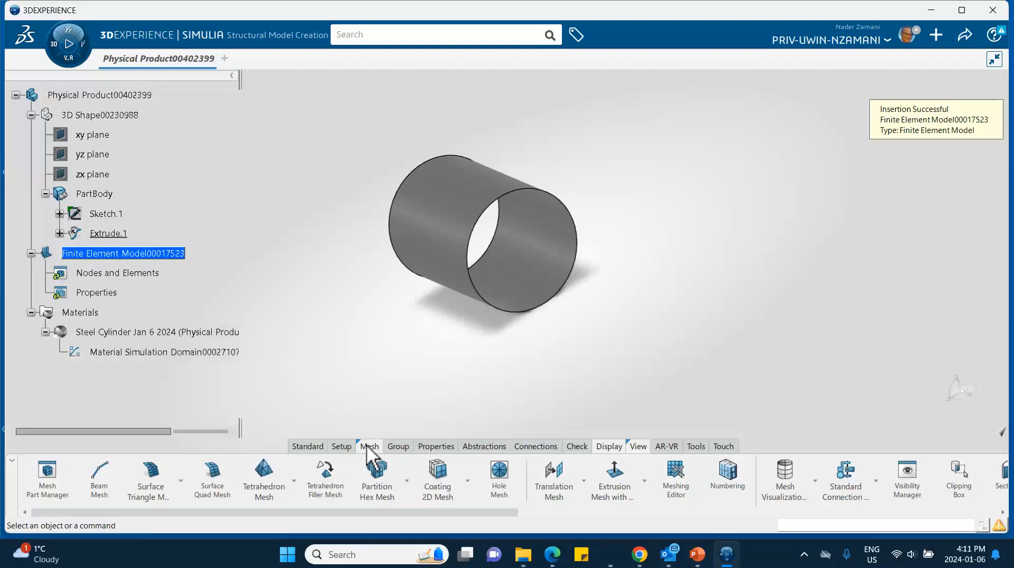
- Generate a linear surface quad mesh on the PartBody with a 5 mm mesh size, 0 mm offset and 1 mm tolerance
click(214, 483)
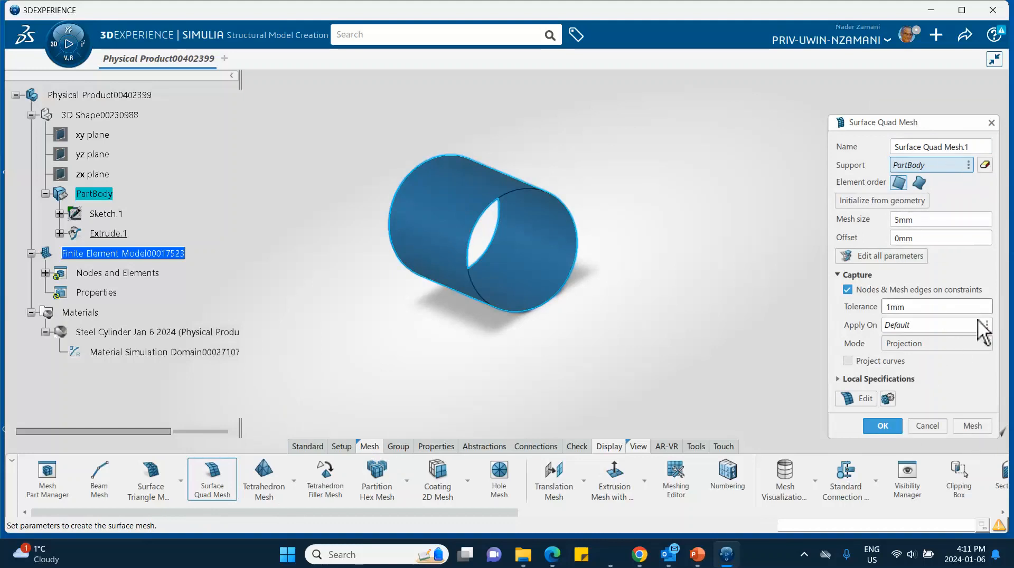
click(971, 427)
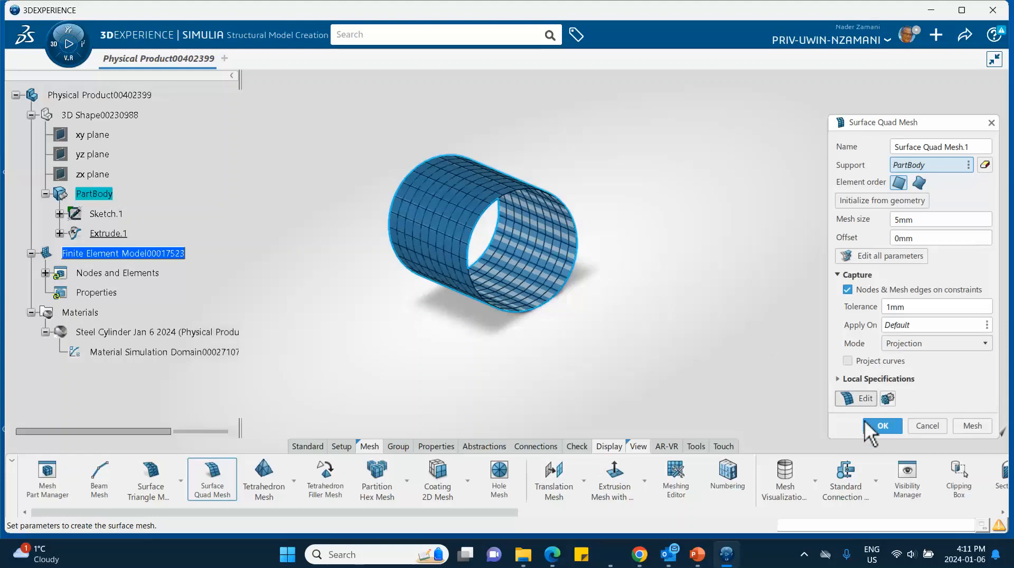
click(883, 425)
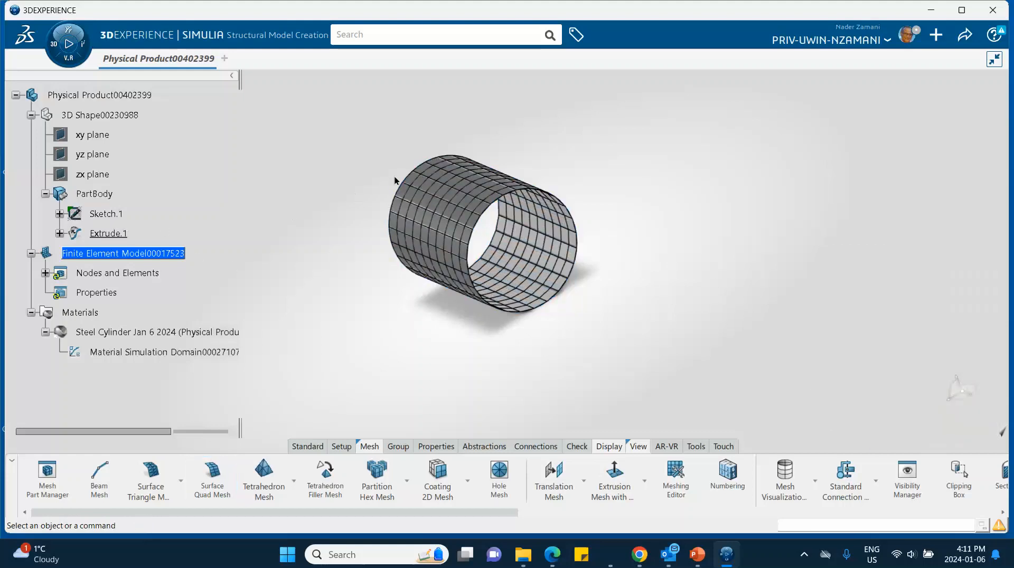
- Set the mesh visualization to Orientation and hide Extrude.1 to expose the positive and negative element sides
middle_drag(430, 153, 393, 142)
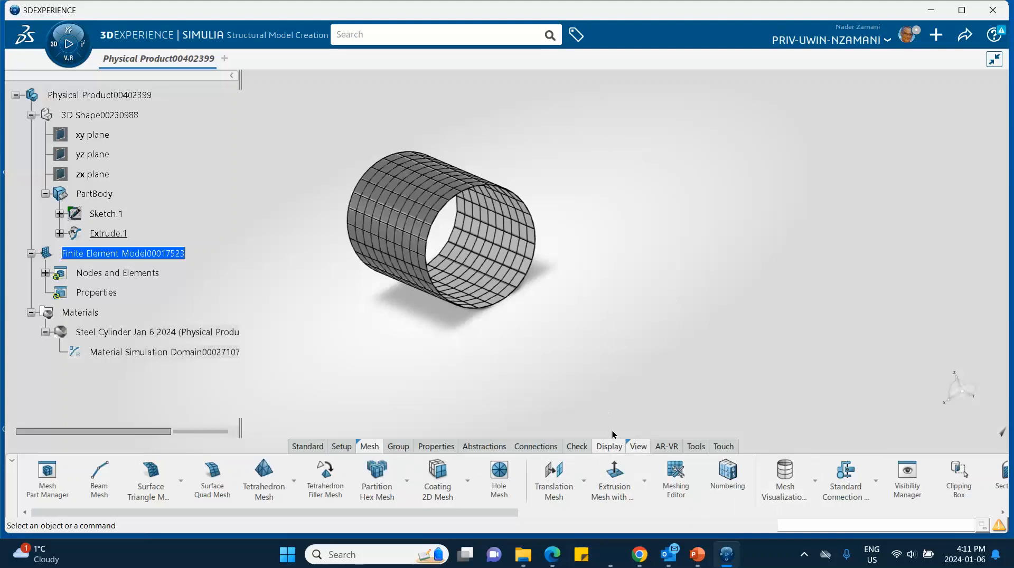
click(815, 481)
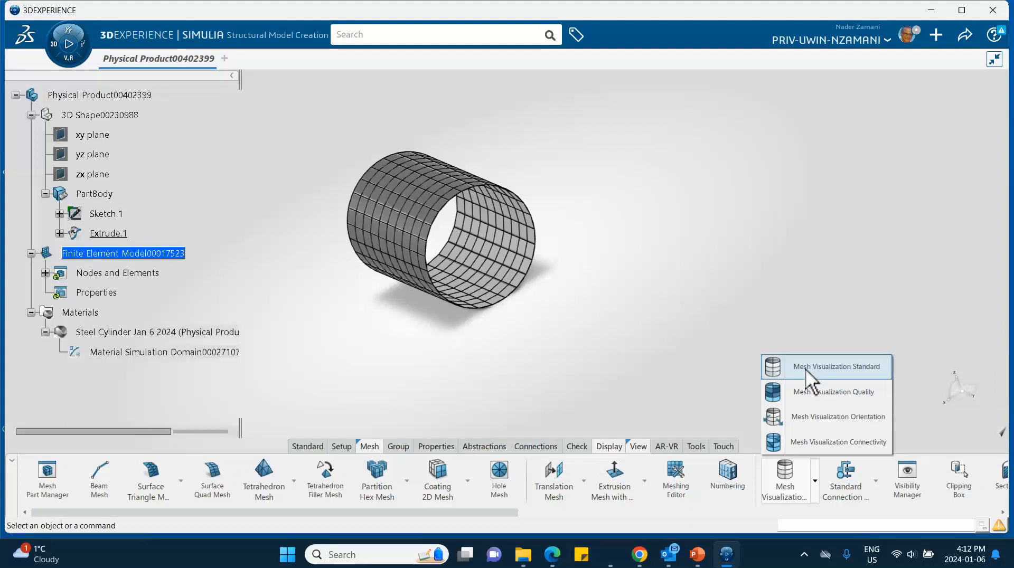
click(814, 418)
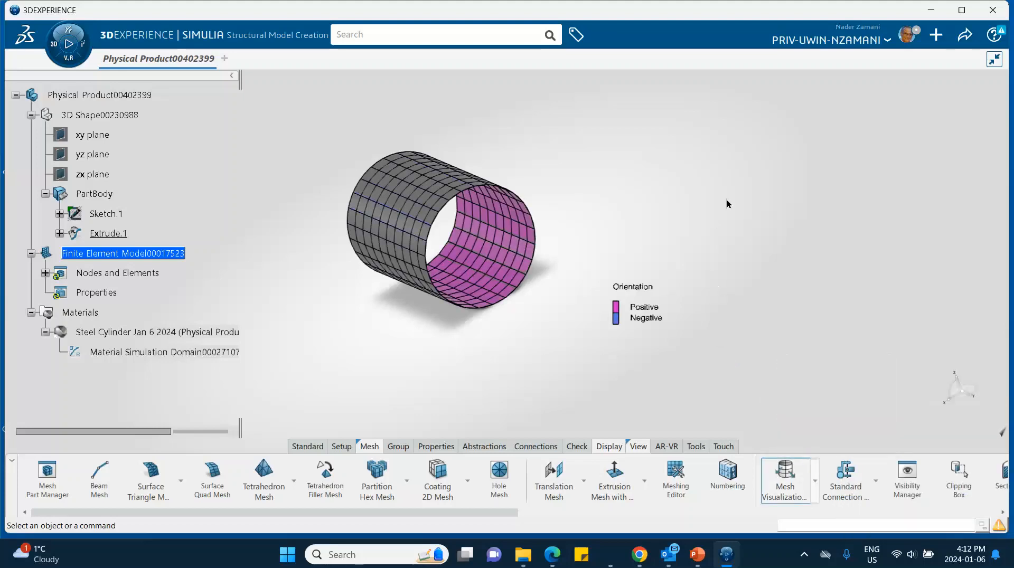
right_click(105, 233)
click(128, 283)
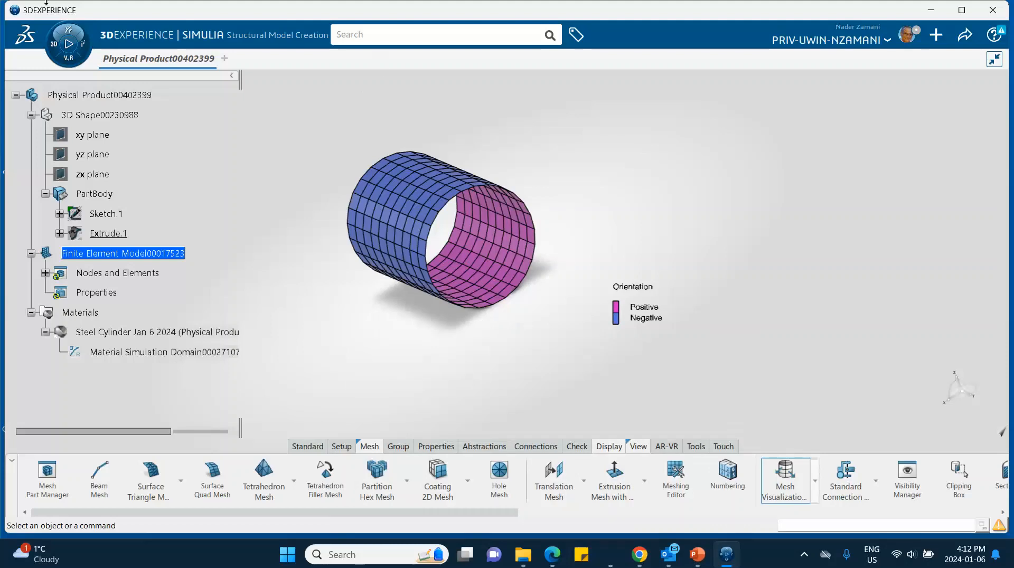
- Switch to the PowerPoint presentation, review the orientation and stress images on slide 3, and return to the model
click(697, 554)
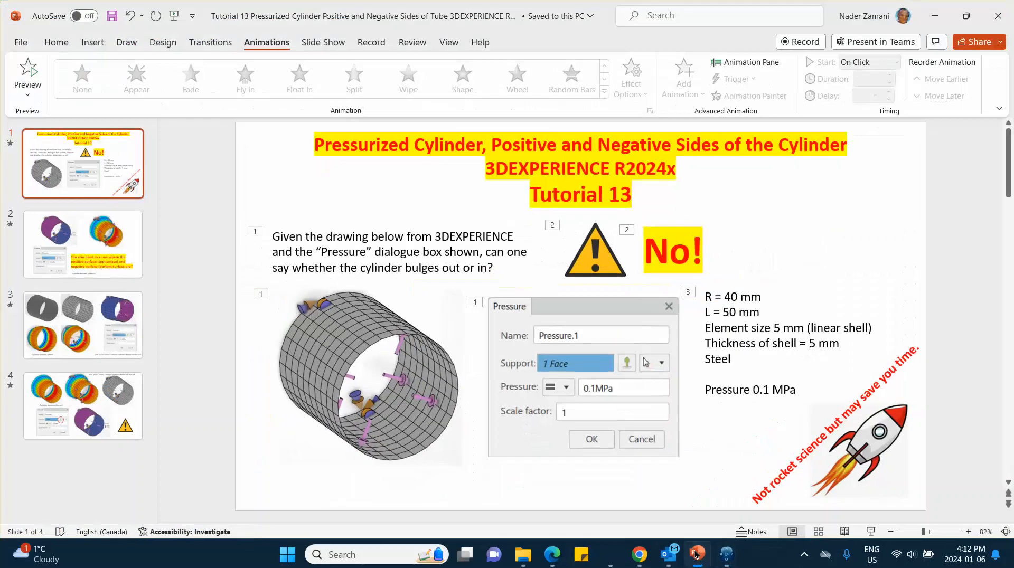
click(99, 320)
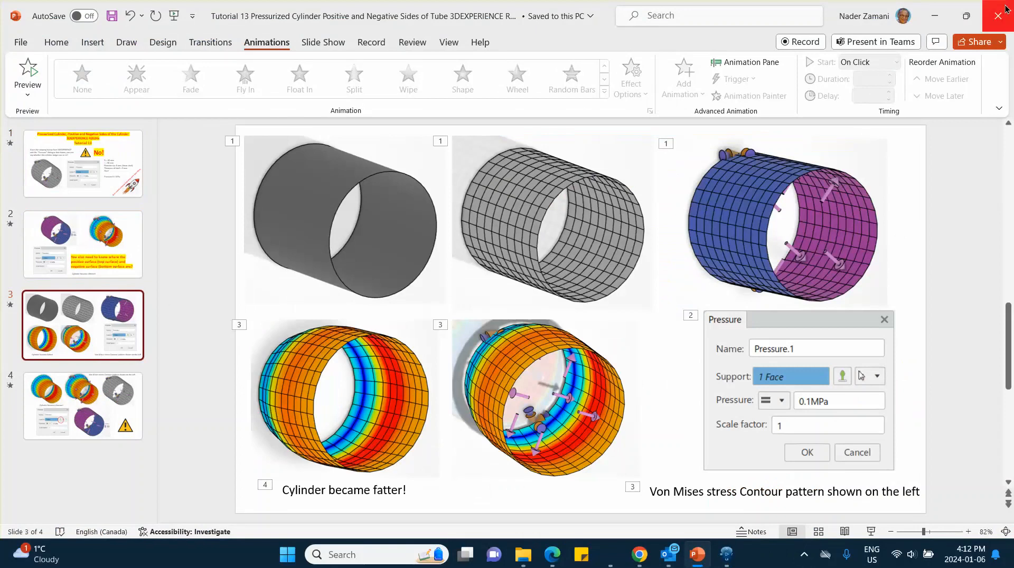
click(934, 16)
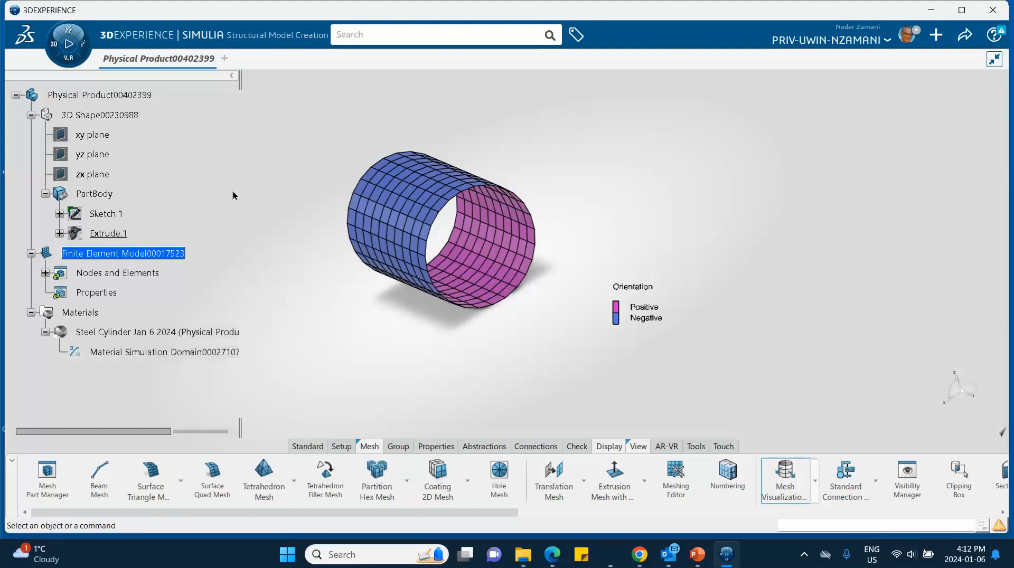
- Hide the finite element model and show the Extrude.1 cylinder surface again
right_click(124, 254)
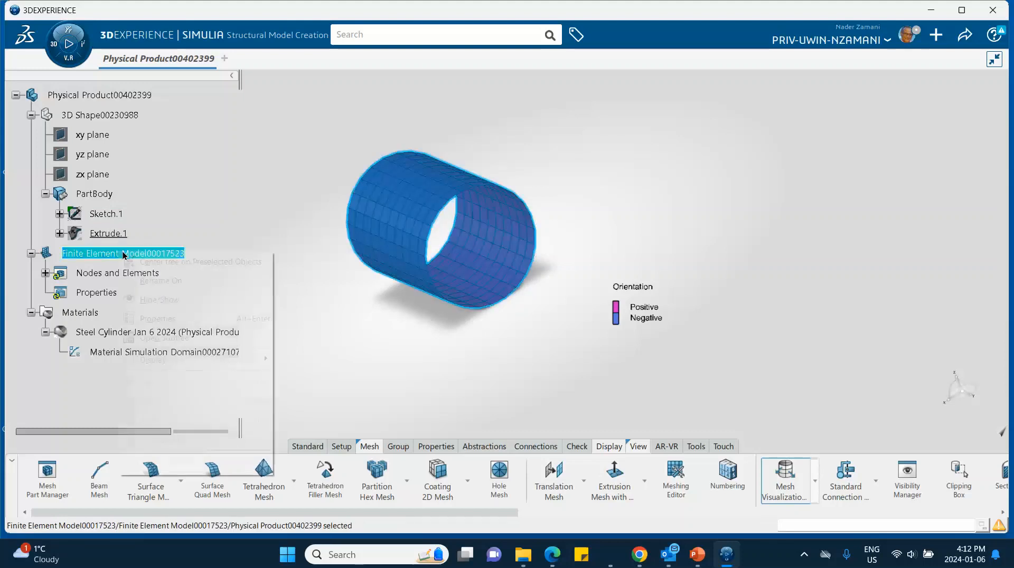
click(150, 300)
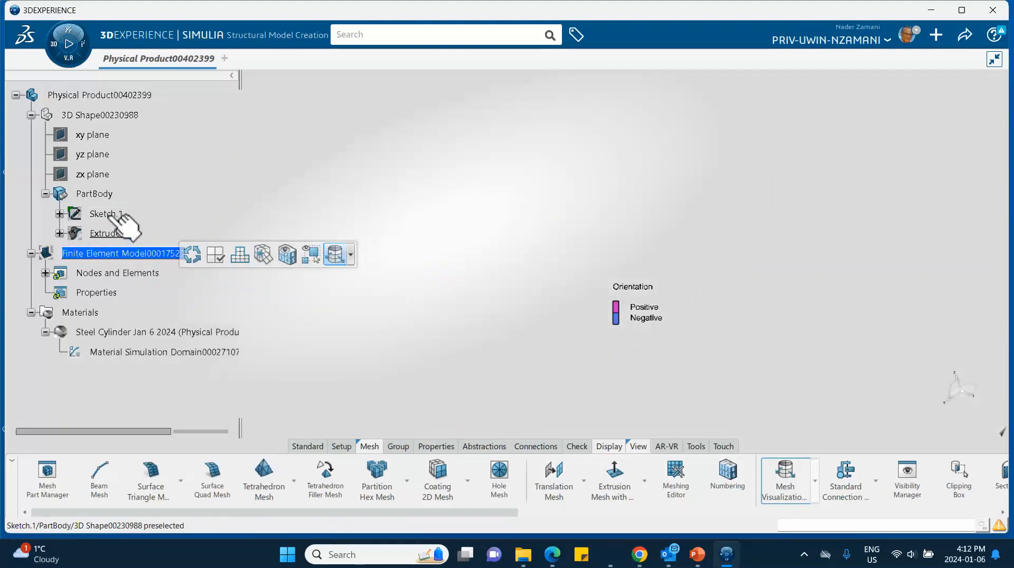
right_click(109, 233)
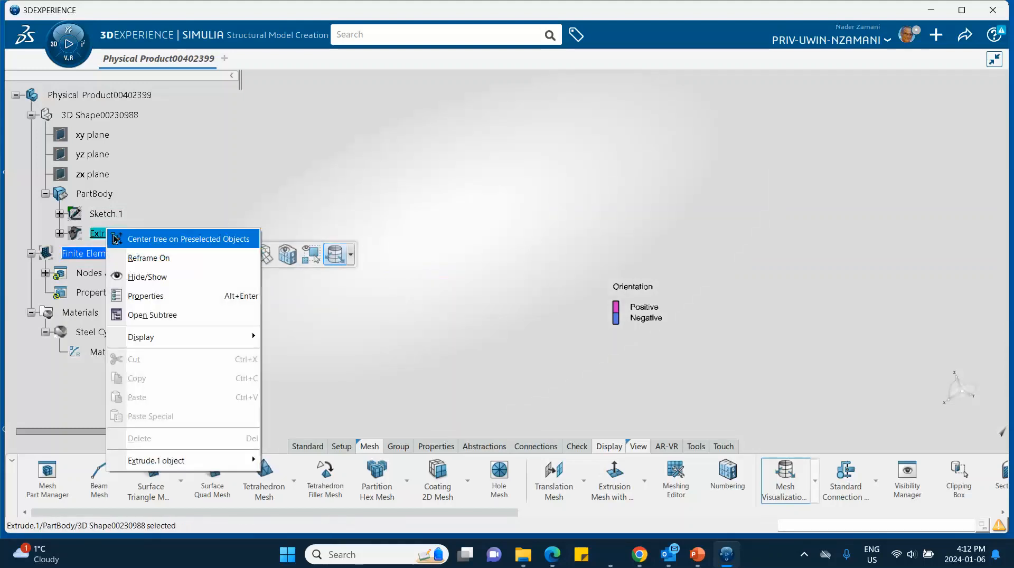
click(134, 280)
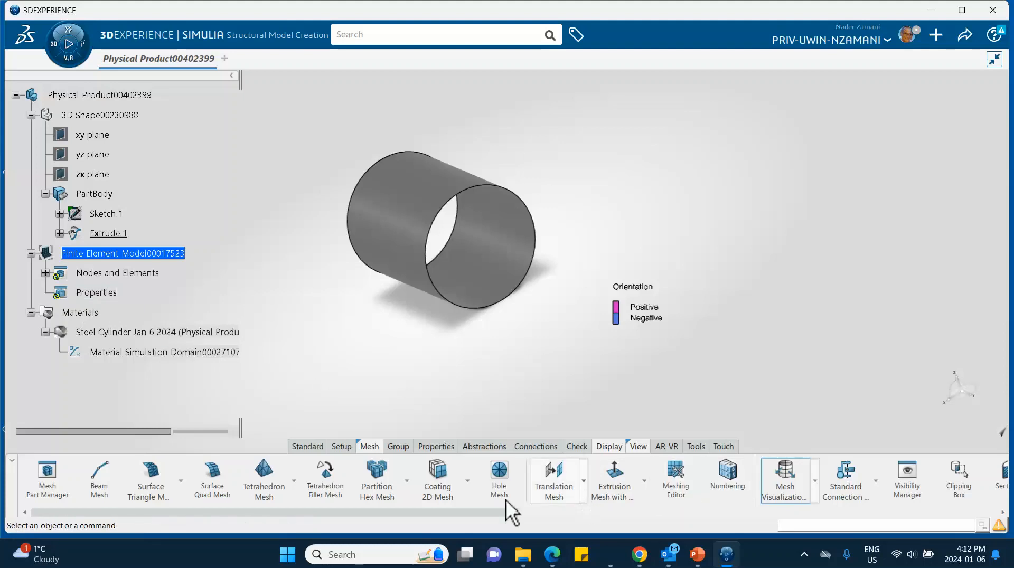
- Assign a shell section with a uniform 5 mm thickness and the steel cylinder material to Extrude.1
click(437, 447)
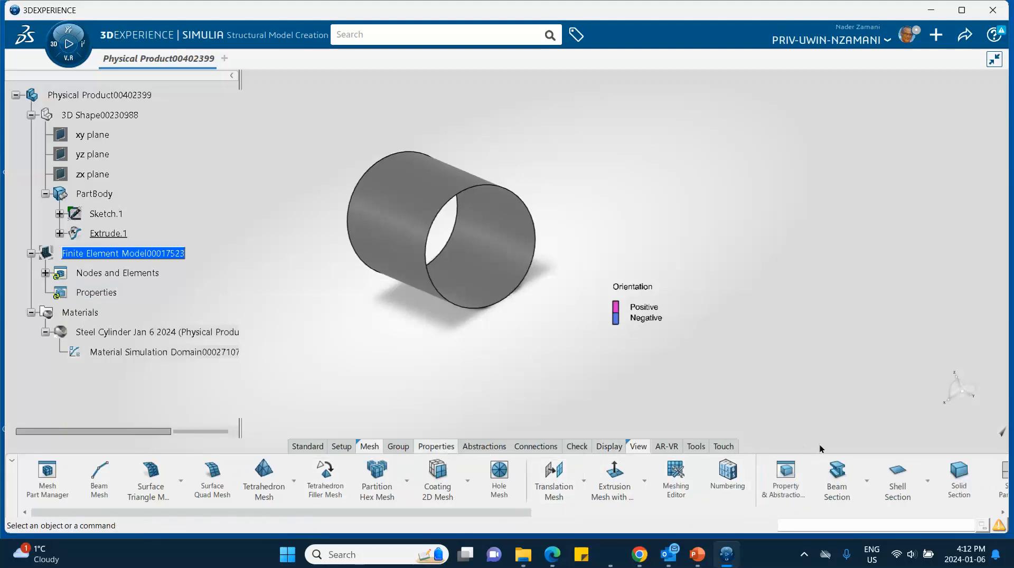
click(903, 485)
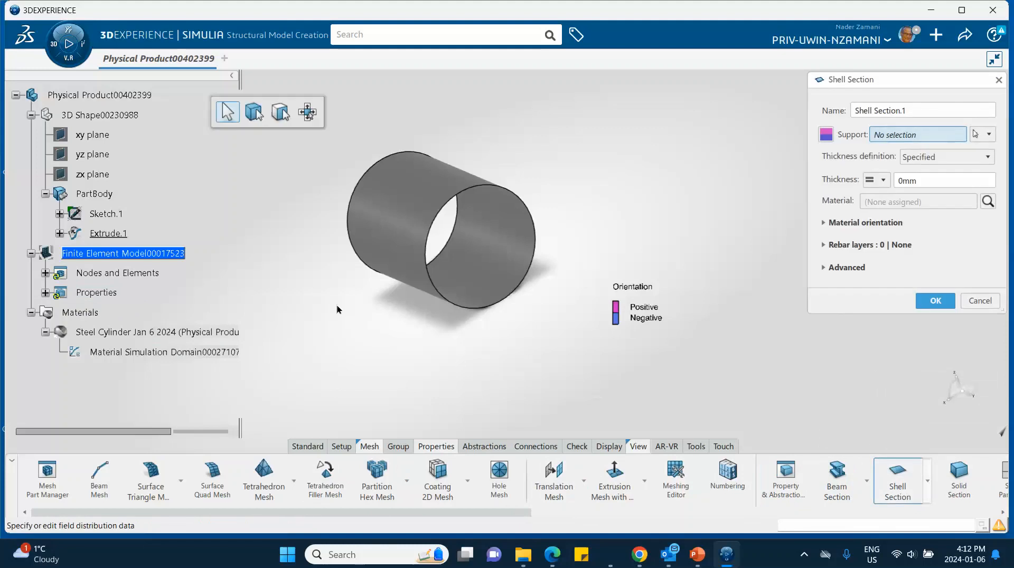
click(410, 234)
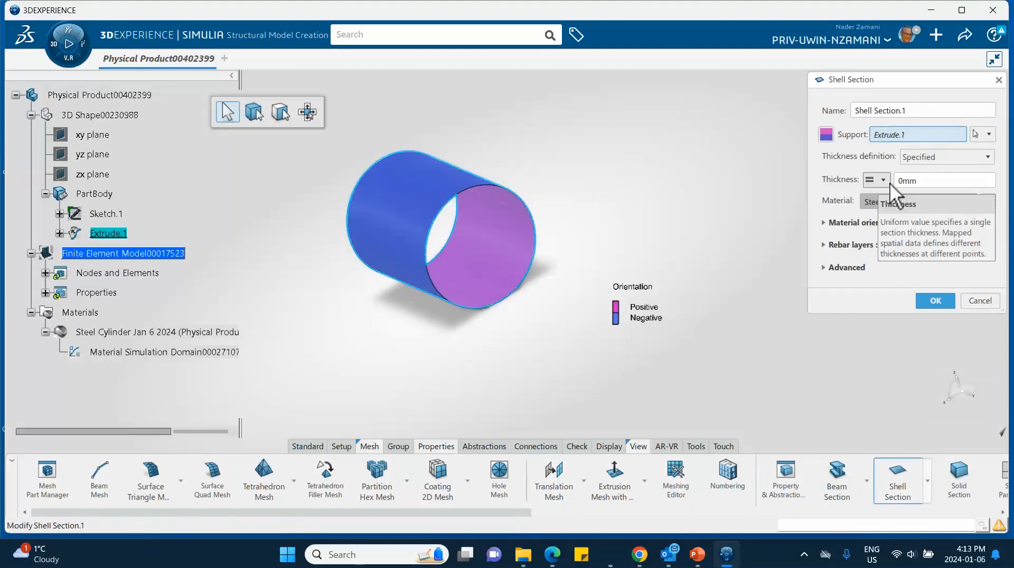
click(925, 181)
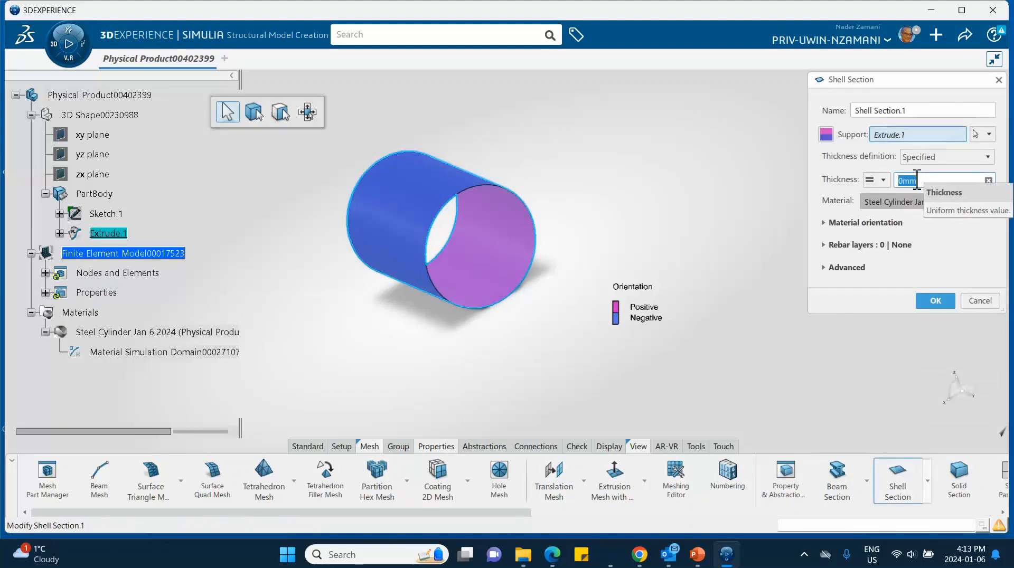
text(5)
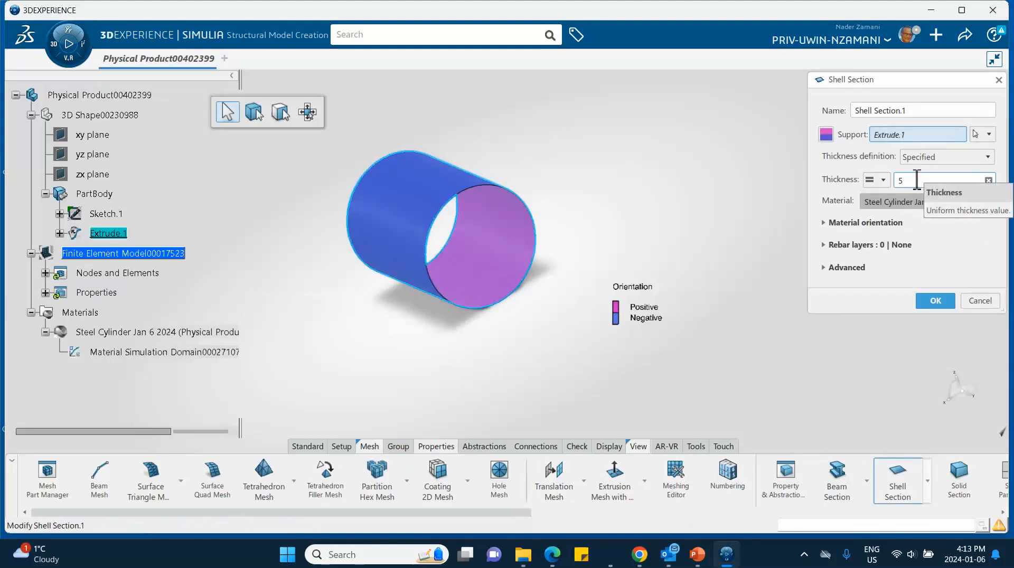
click(934, 304)
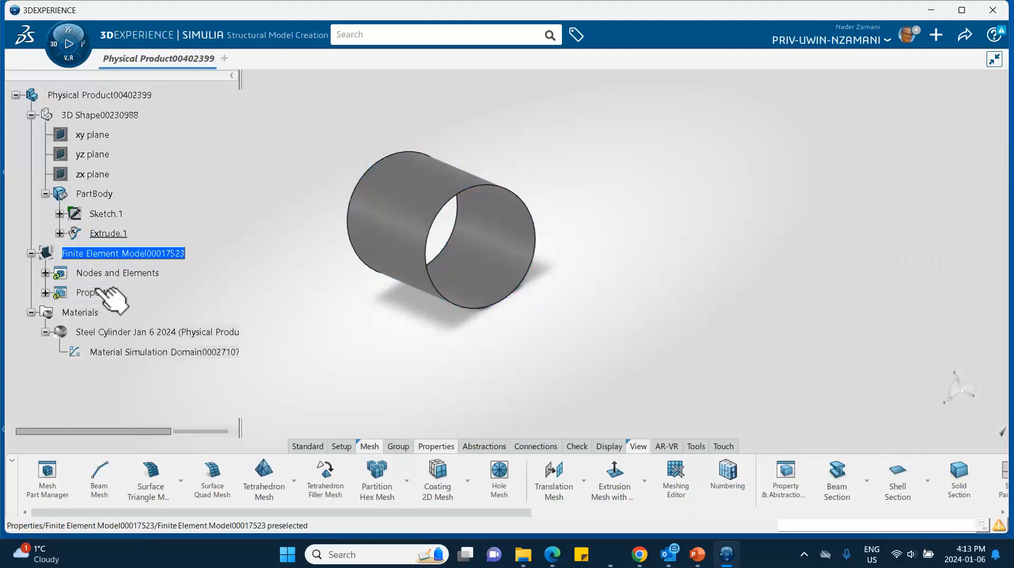
- Switch to Structural Scenario Creation and initialize a Structural simulation that uses the cylinder's finite element model
click(63, 49)
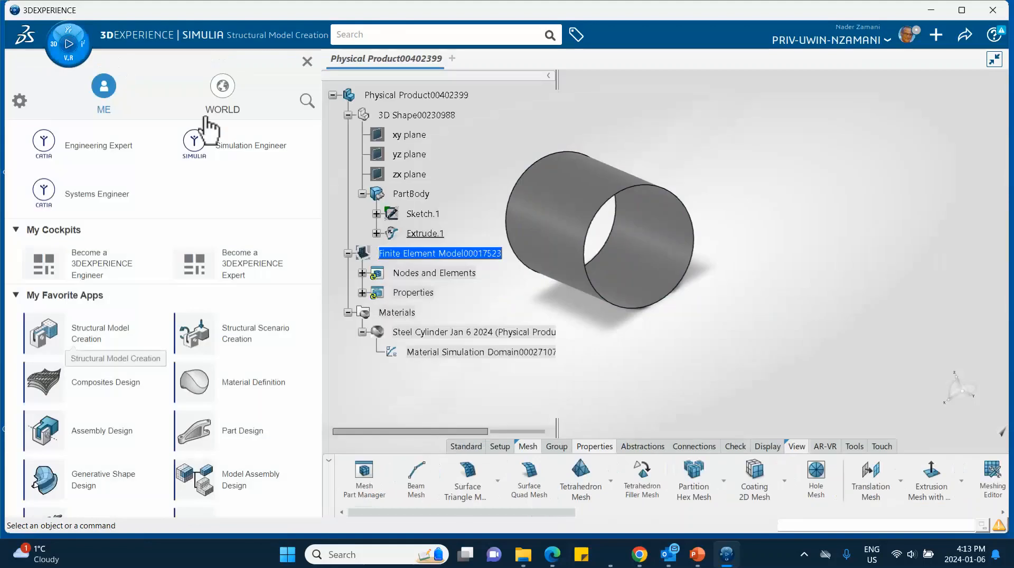
click(257, 341)
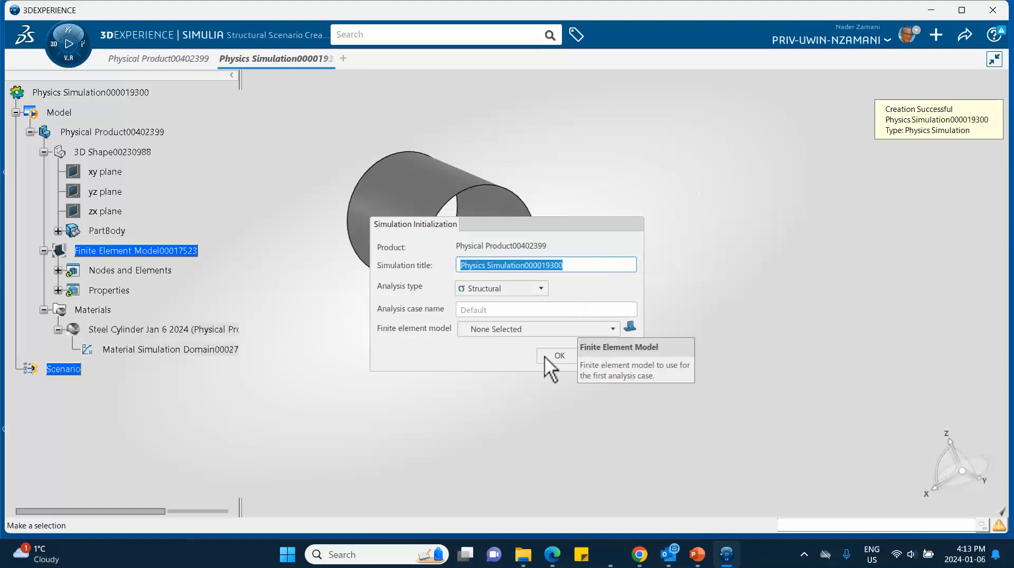
click(515, 328)
click(508, 358)
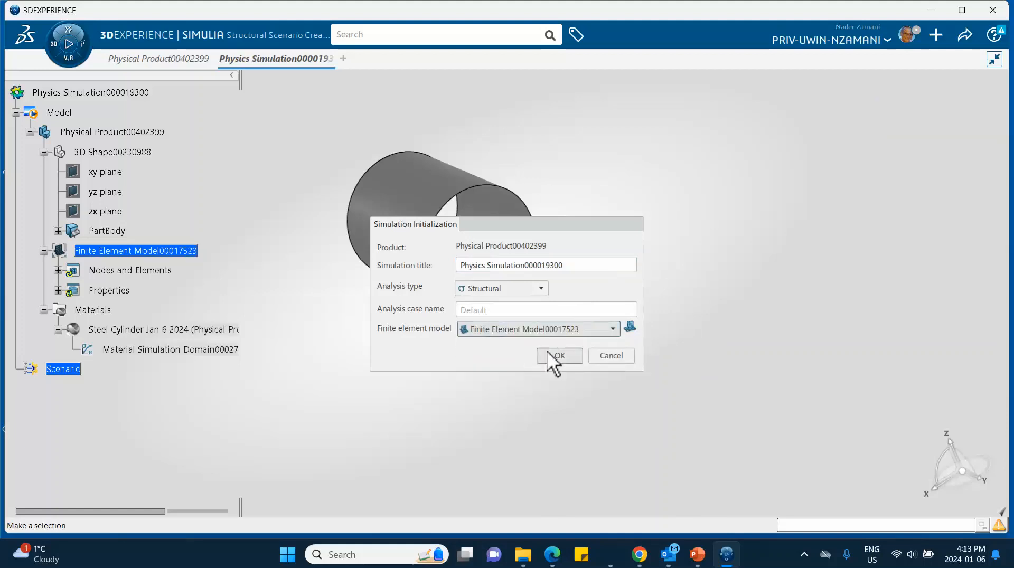
click(560, 355)
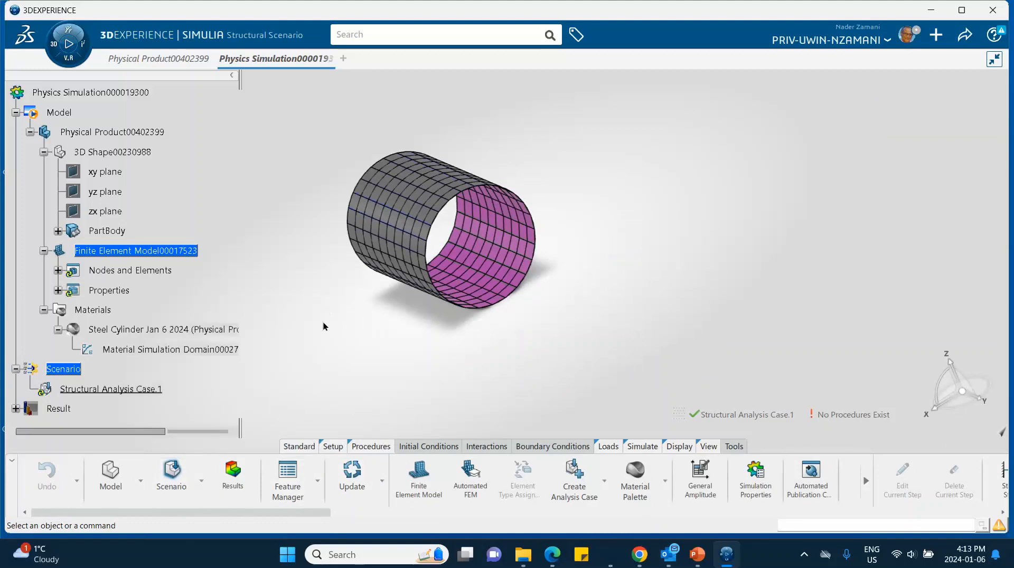
- Add a static step with a 1 s step time, automatic incrementation and geometric nonlinearity switched off
click(372, 447)
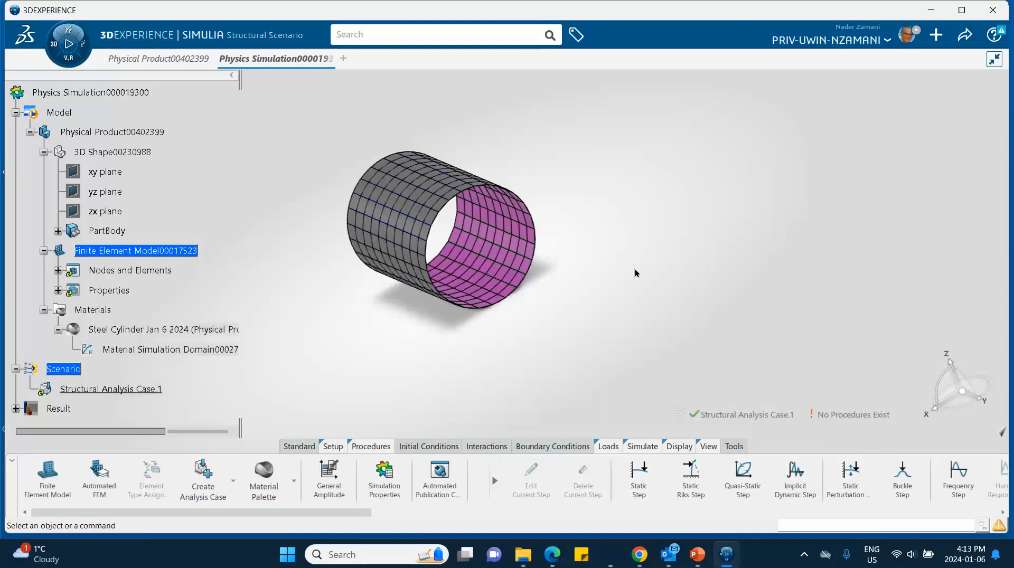
click(643, 493)
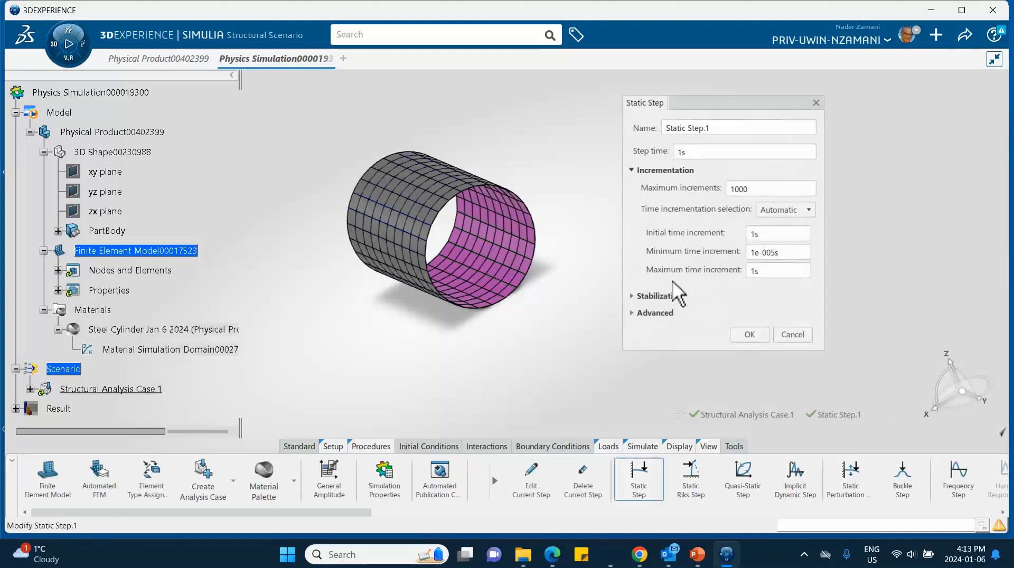
click(634, 315)
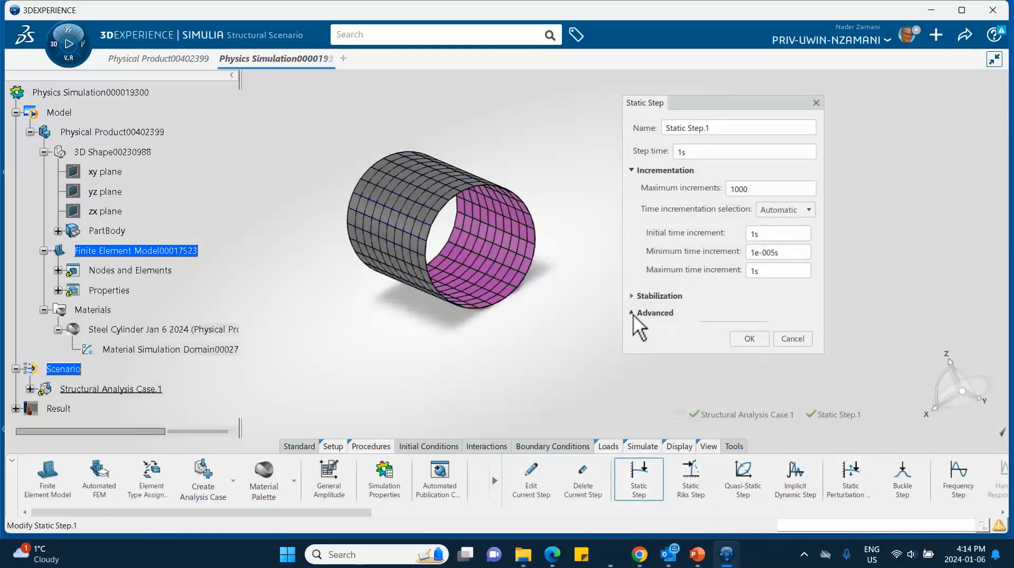
click(647, 330)
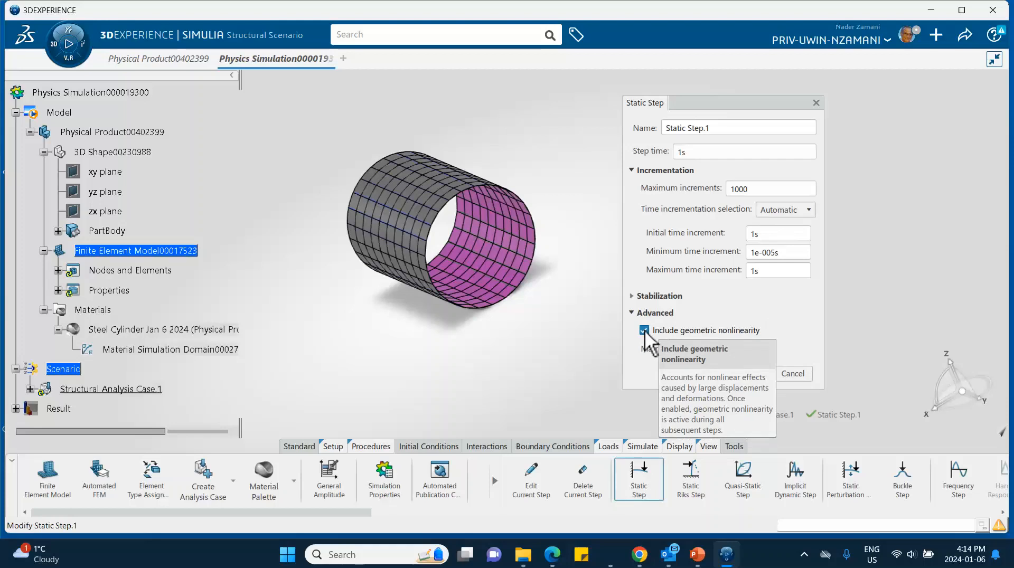
click(645, 331)
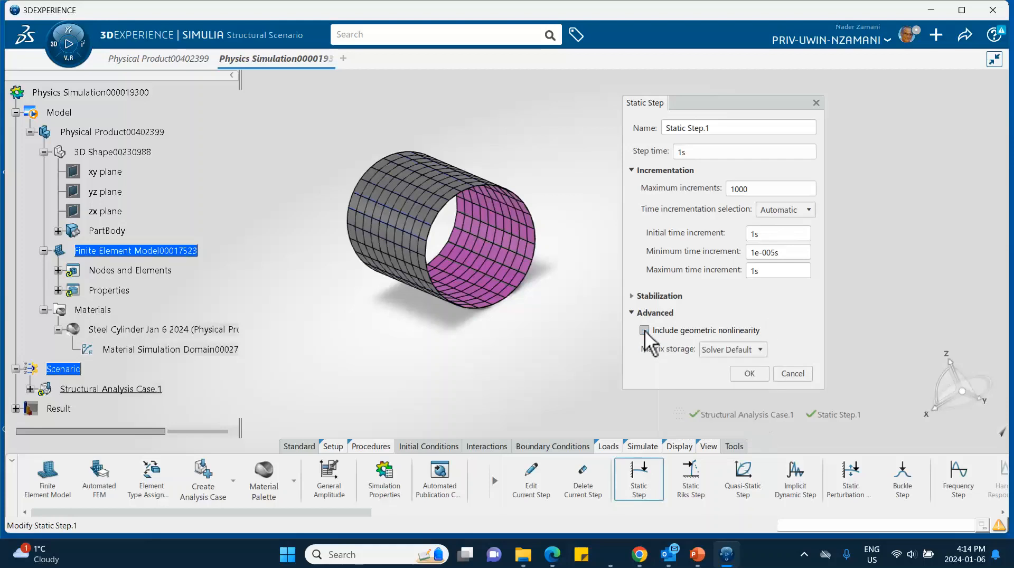
click(749, 374)
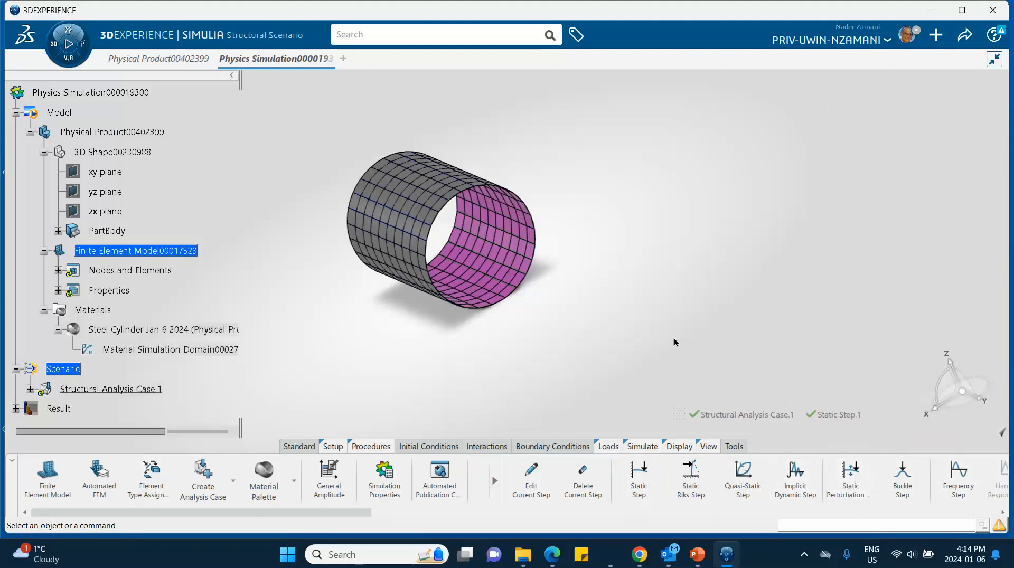
- Hide the finite element model in the simulation and bring the boundary condition commands into view
right_click(142, 251)
click(165, 299)
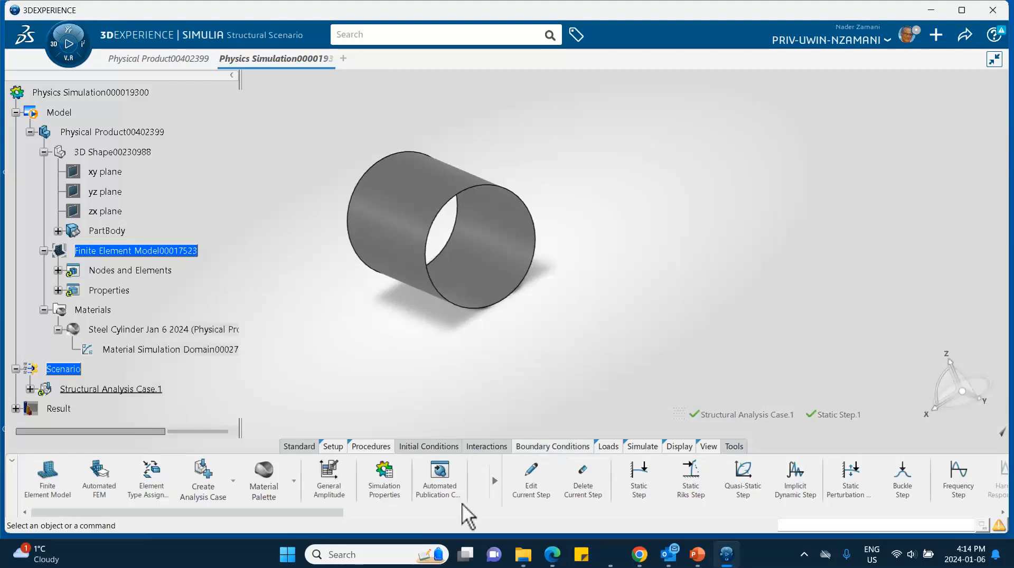
drag(278, 512, 500, 487)
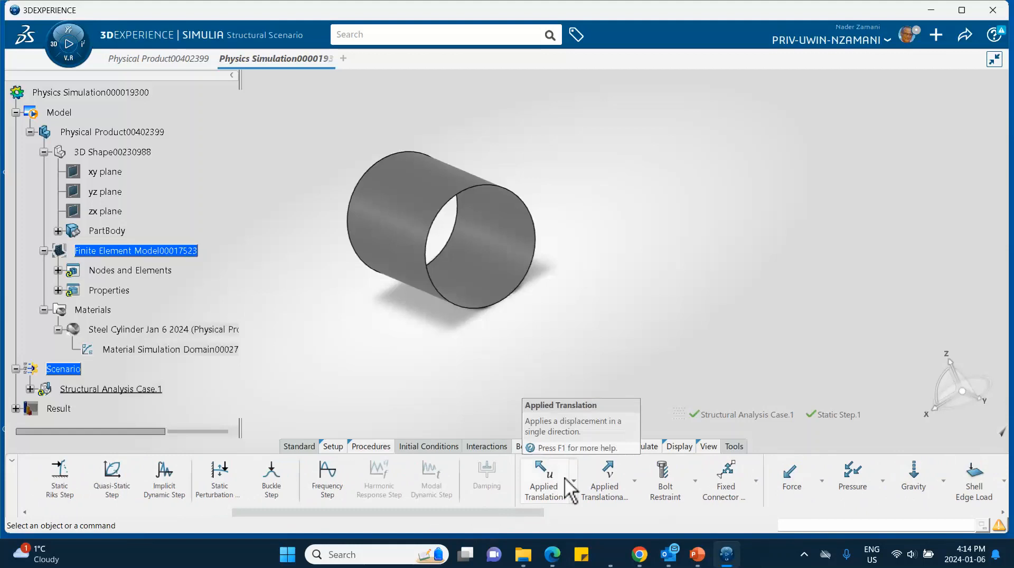
- Apply a fixed displacement to the cylinder's rear circular edge, restraining all X, Y and Z translations and rotations
click(574, 480)
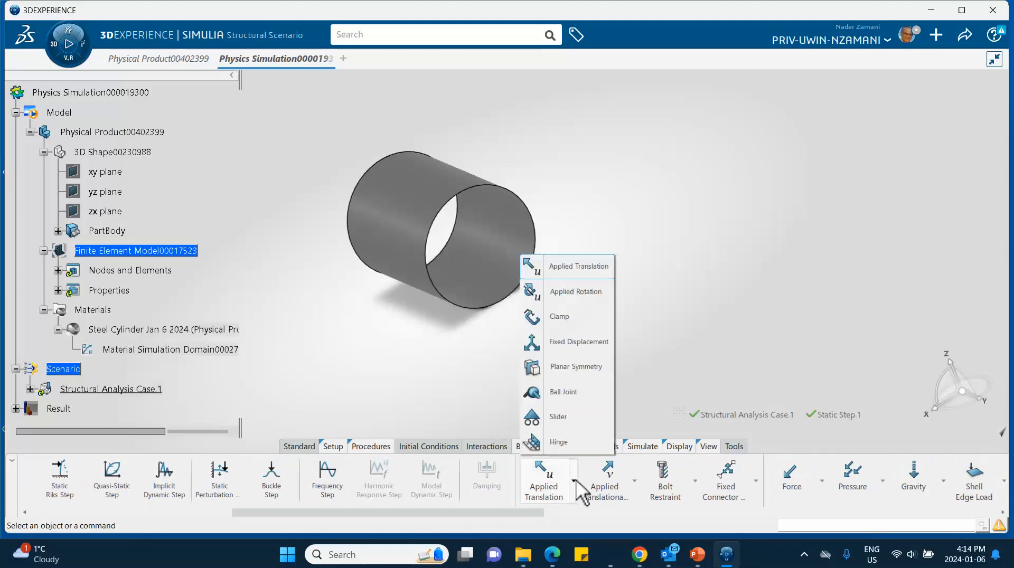
click(564, 348)
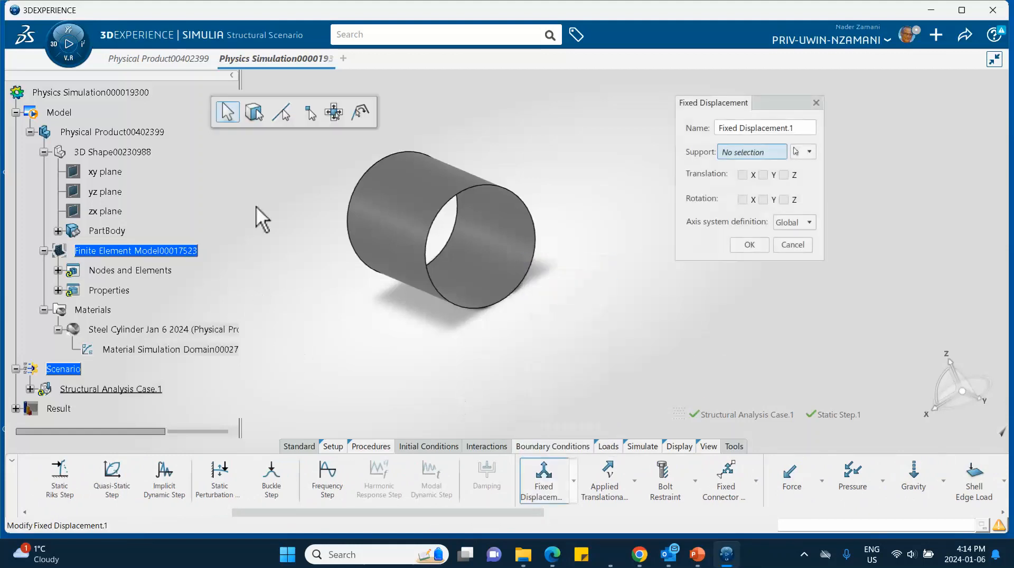
click(362, 171)
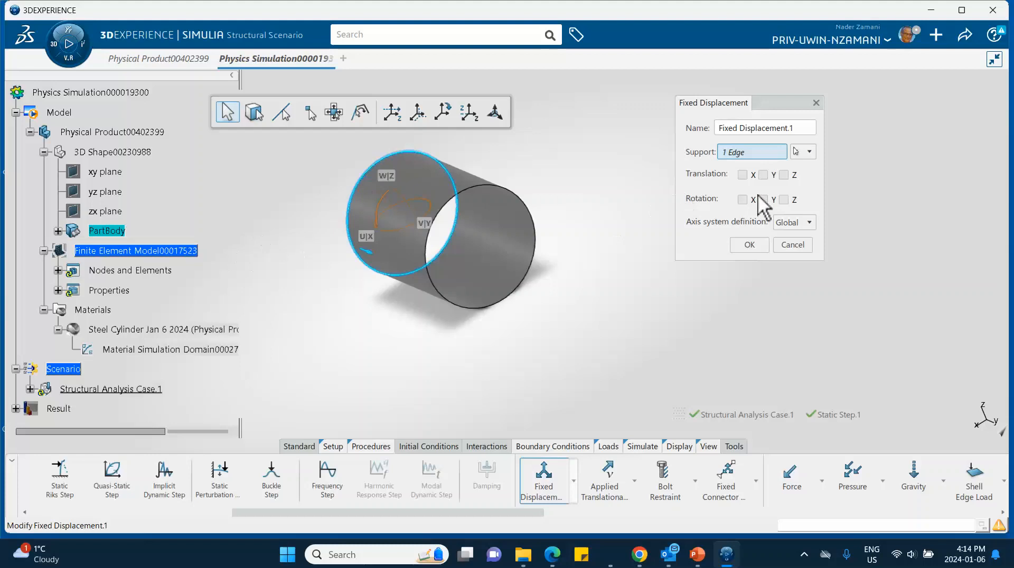
click(743, 174)
click(764, 175)
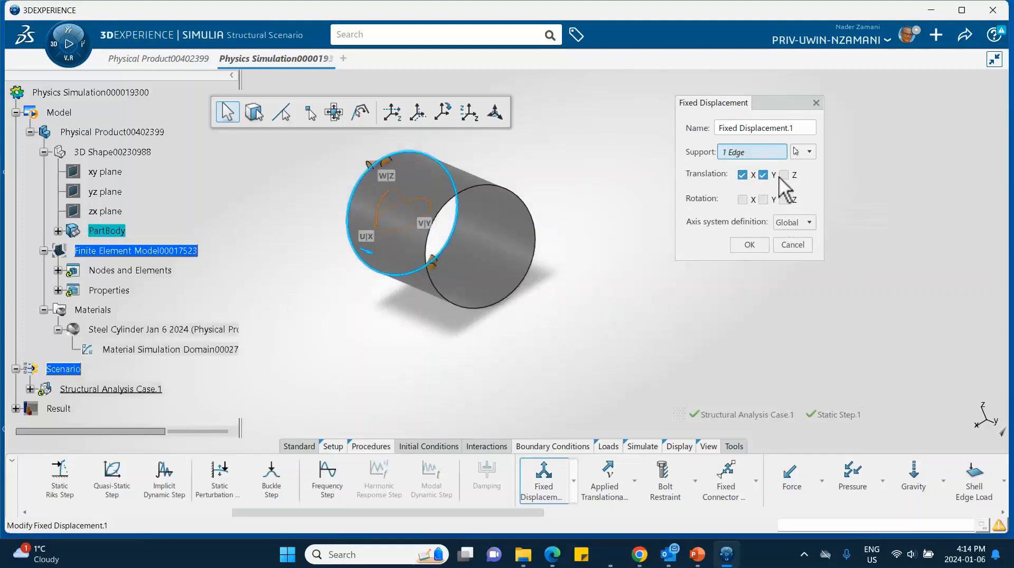
click(784, 175)
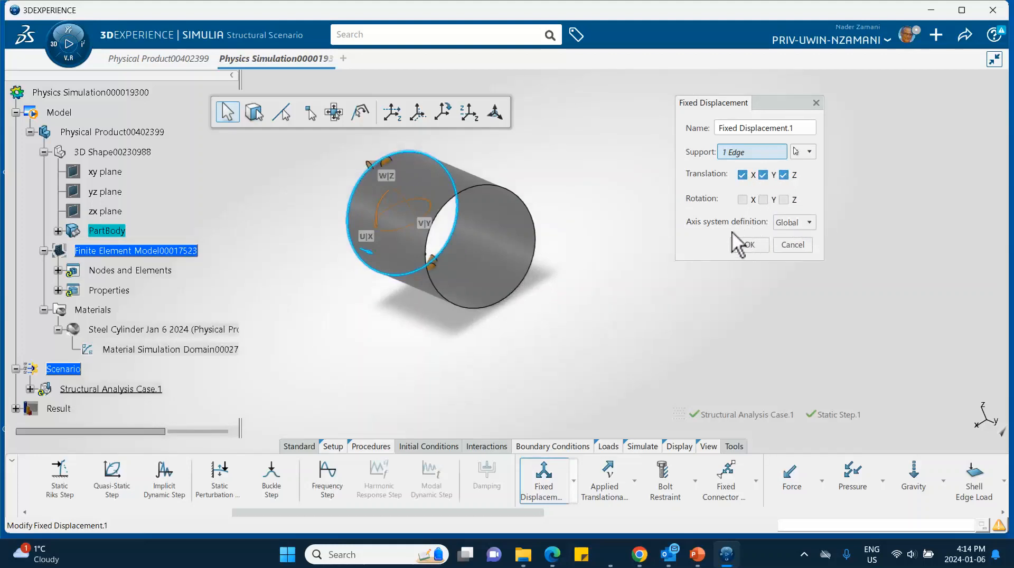
click(743, 200)
click(764, 200)
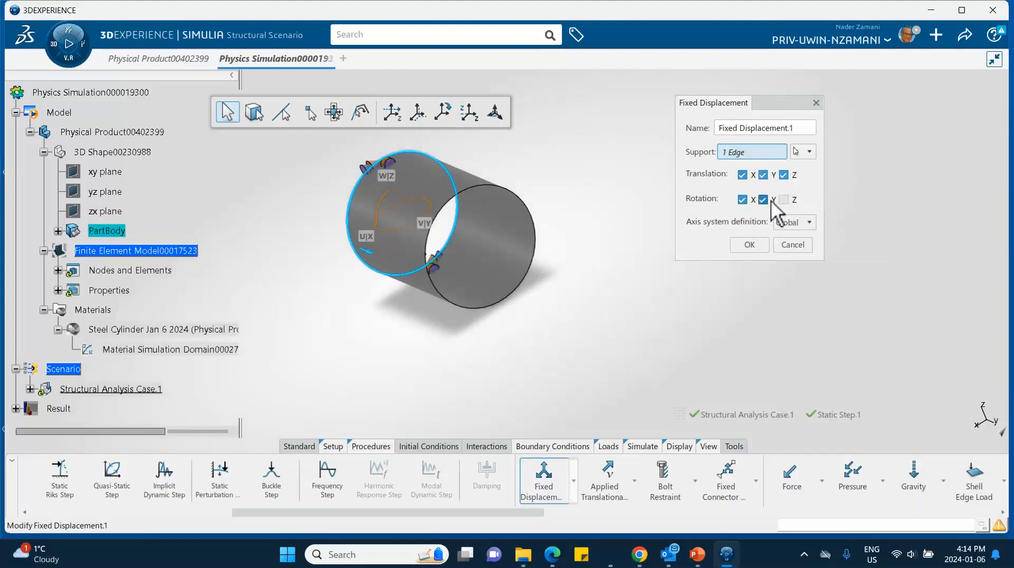
click(784, 200)
click(758, 245)
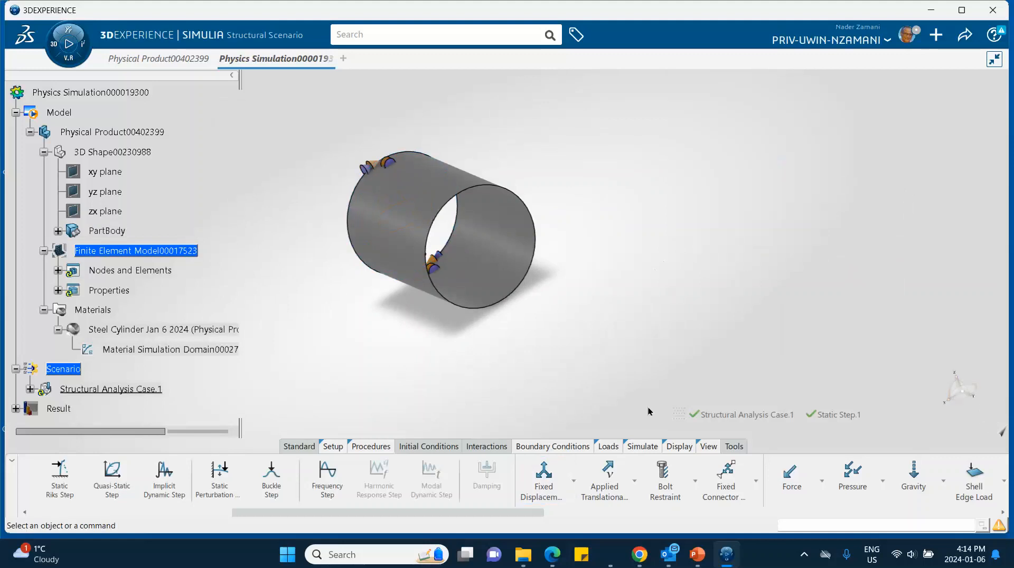
- Apply a 0.1 MPa pressure to the cylindrical face, keeping the scale factor at 1 and the amplitude at Default
click(848, 481)
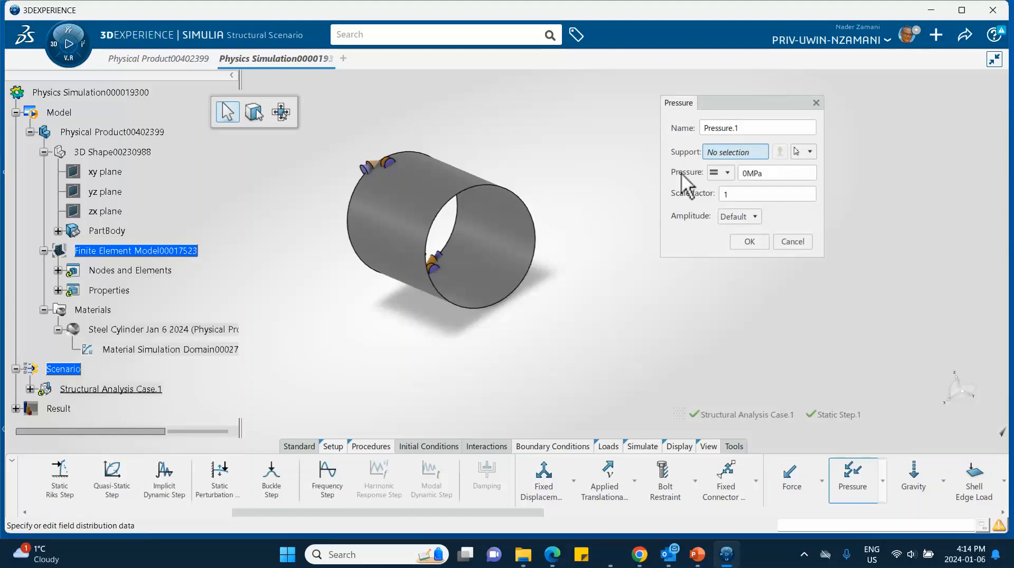
click(478, 195)
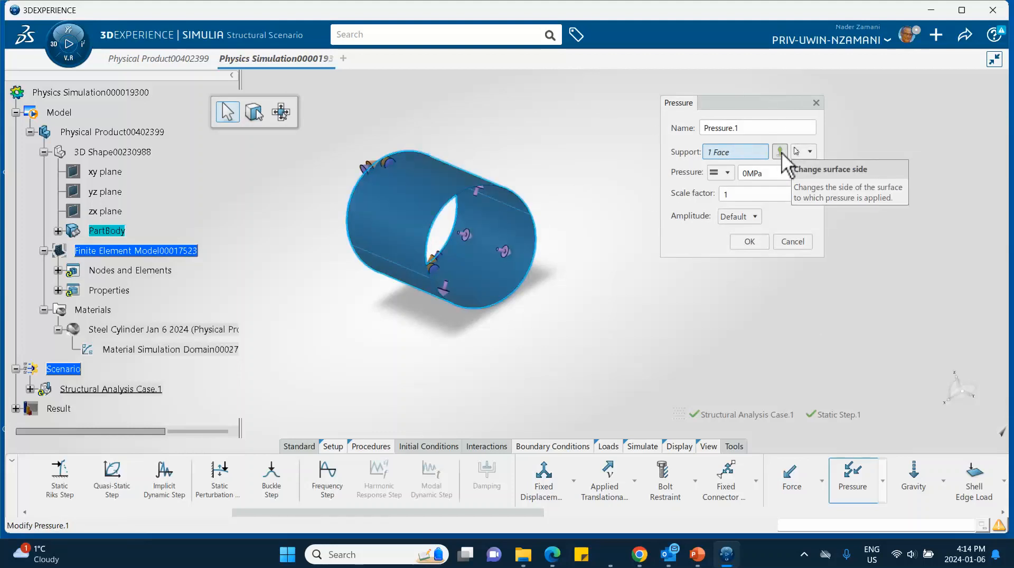
click(780, 152)
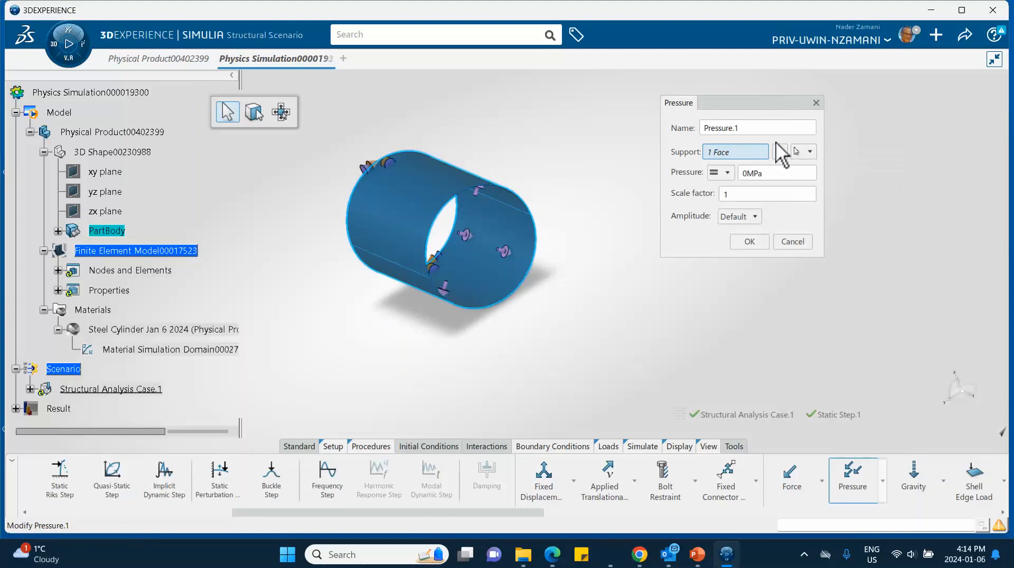
click(781, 151)
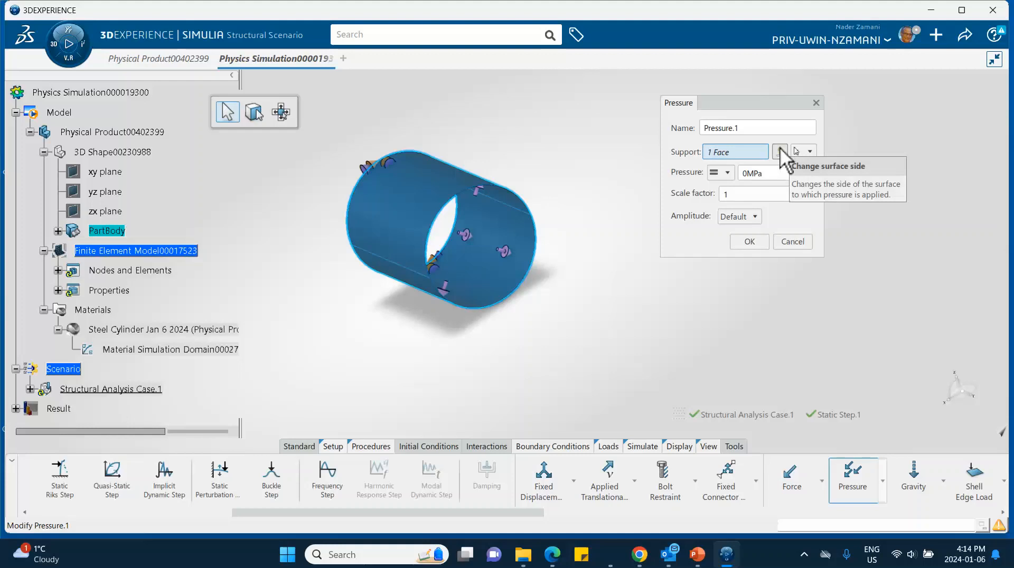
click(698, 557)
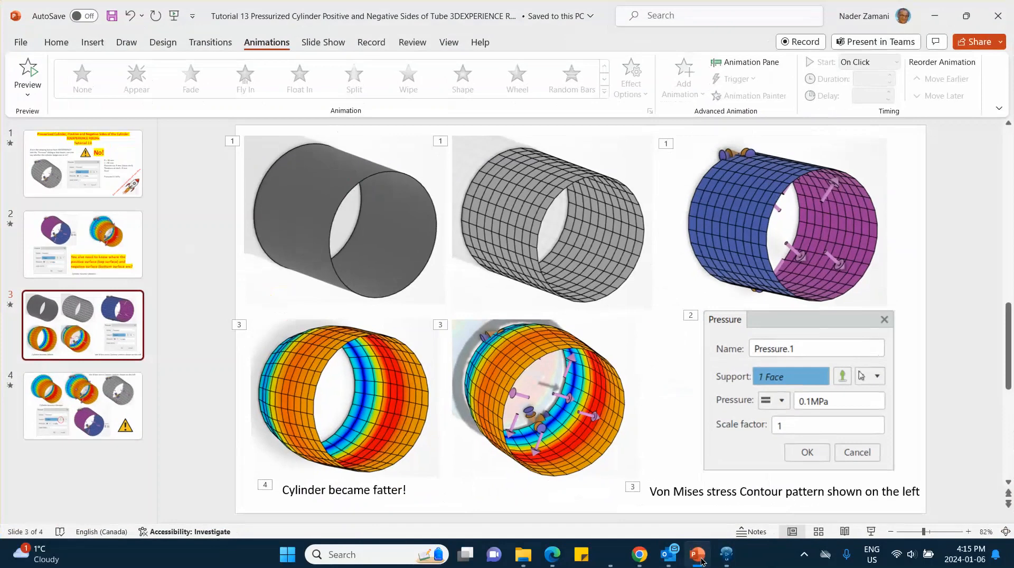
click(698, 558)
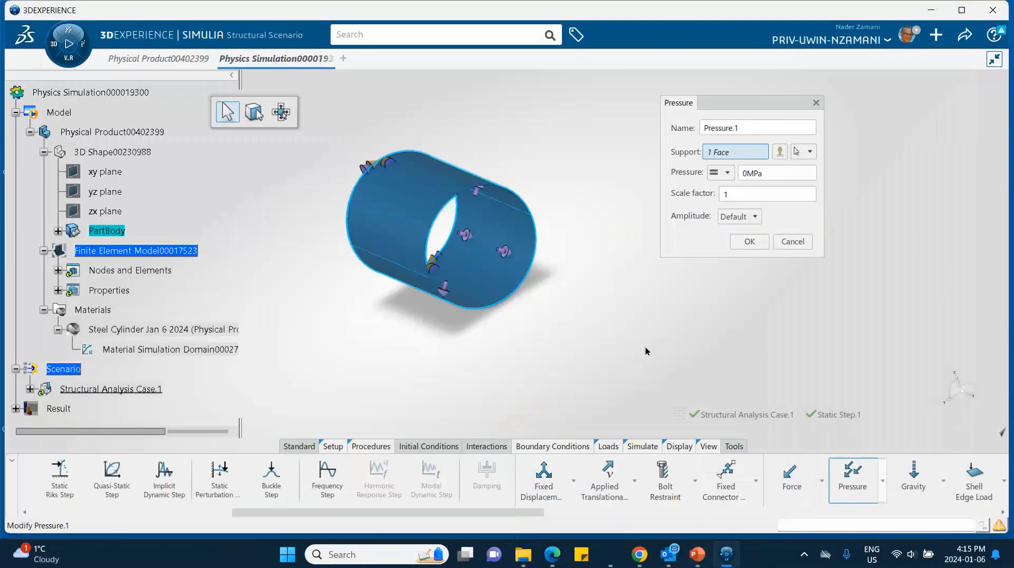
click(748, 174)
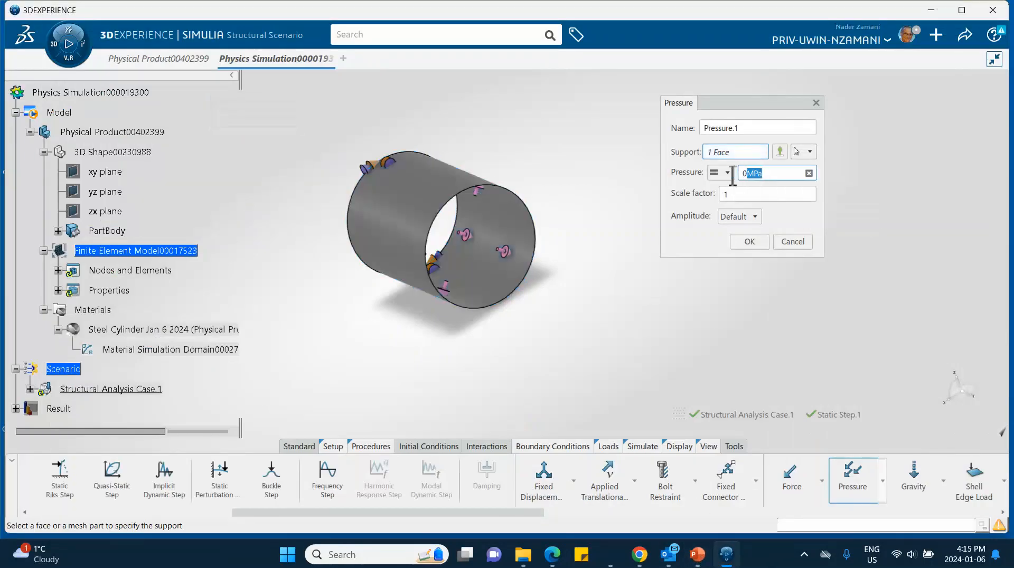
key(BackSpace)
text(.1)
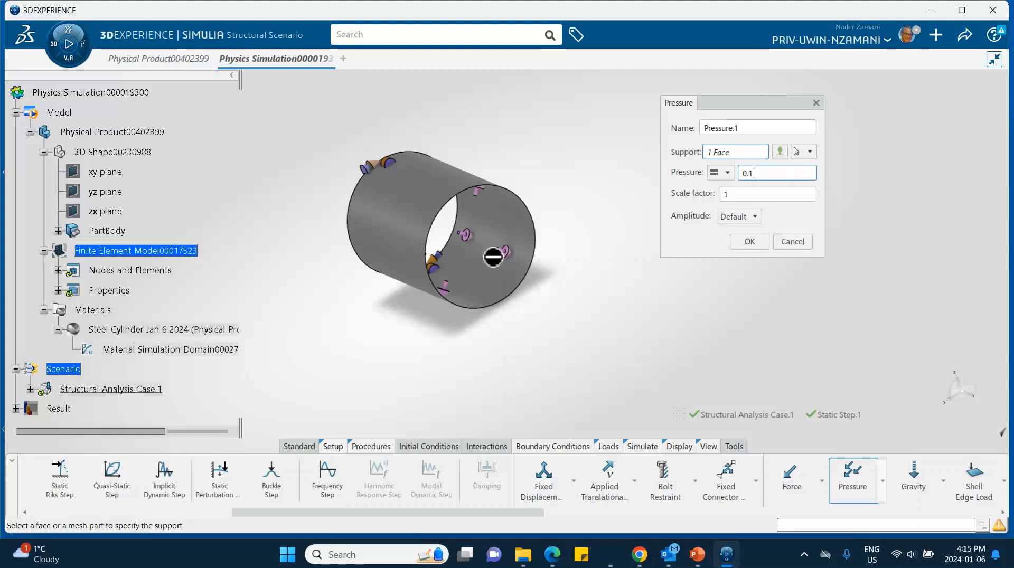
click(750, 243)
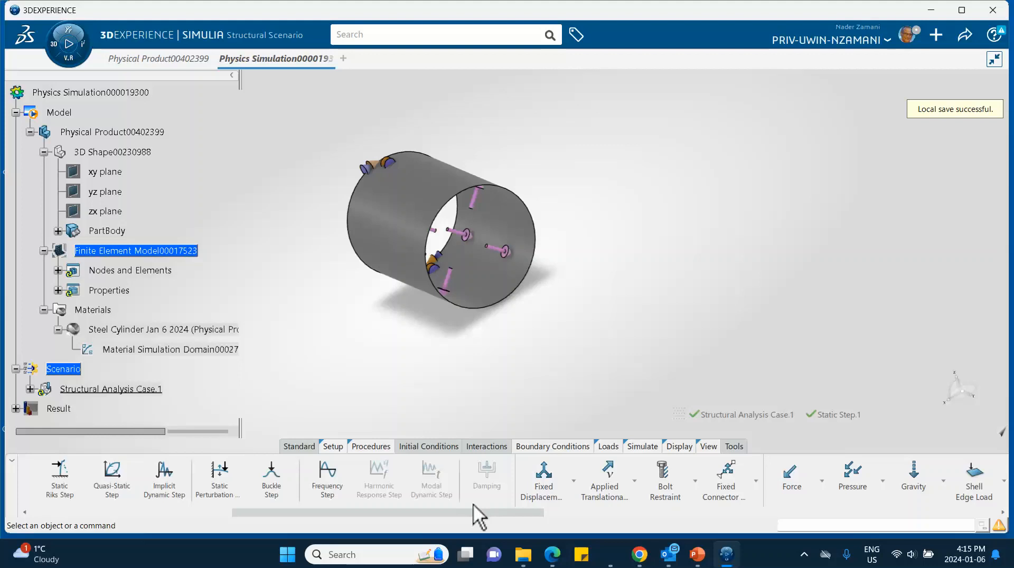
- Run the structural analysis case as Local interactive on 4 cores and dismiss the simulation status to show the Von Mises stress plot
drag(464, 514, 768, 523)
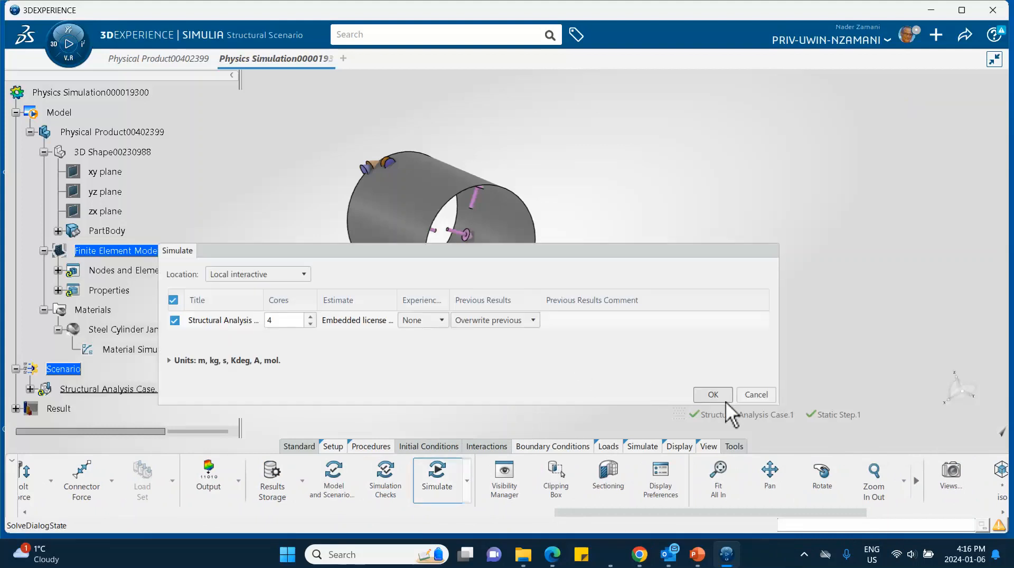
click(712, 396)
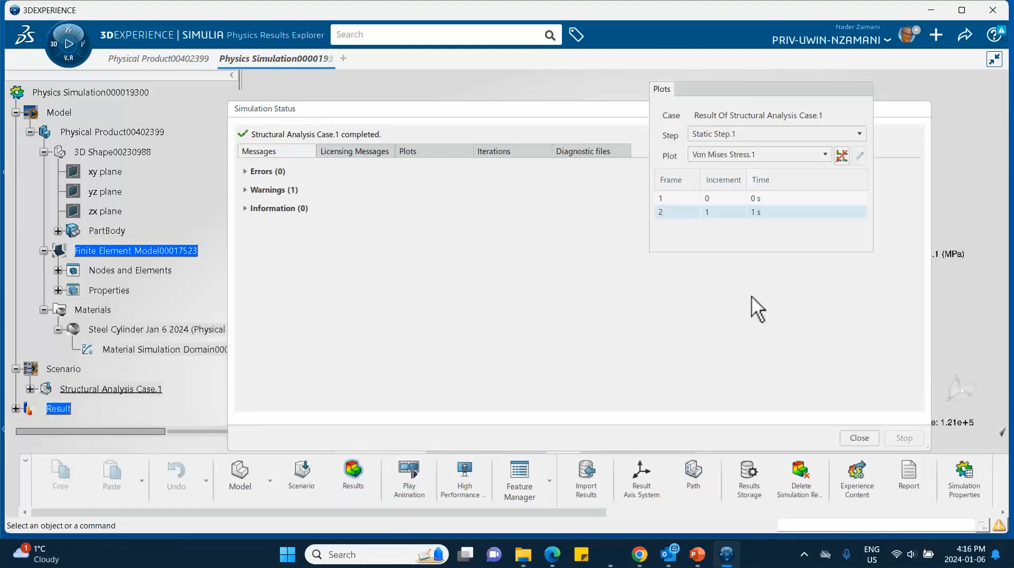
click(859, 438)
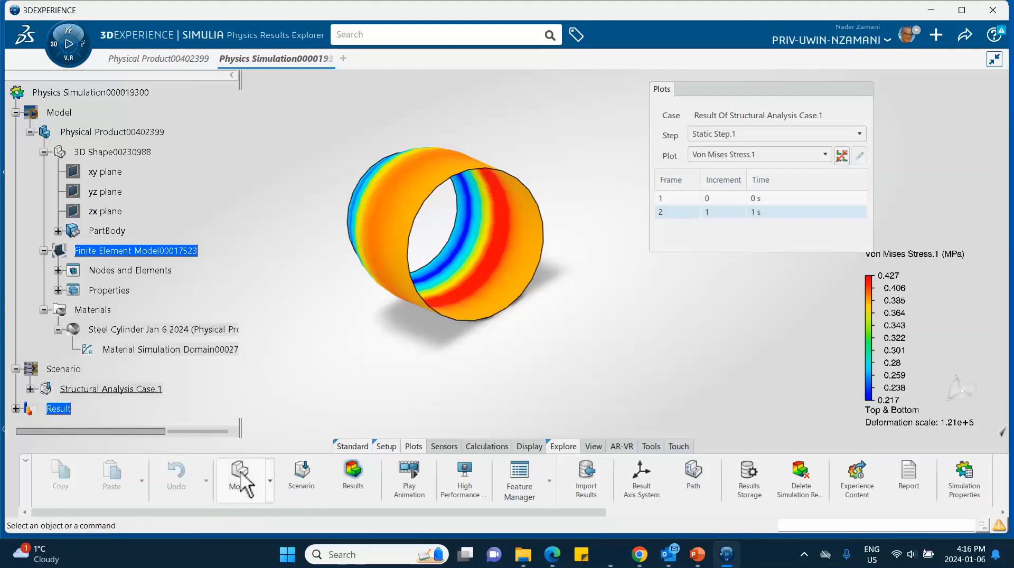
- Return to the finite element model, flip all elements of the cylinder's 2D mesh in the meshing editor, and exit the editor
double_click(124, 251)
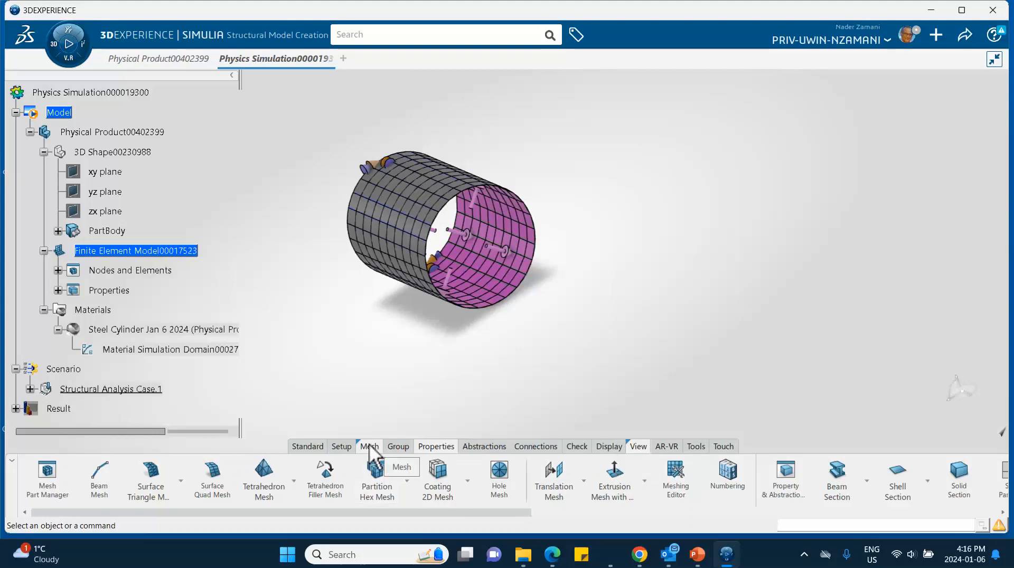
click(681, 486)
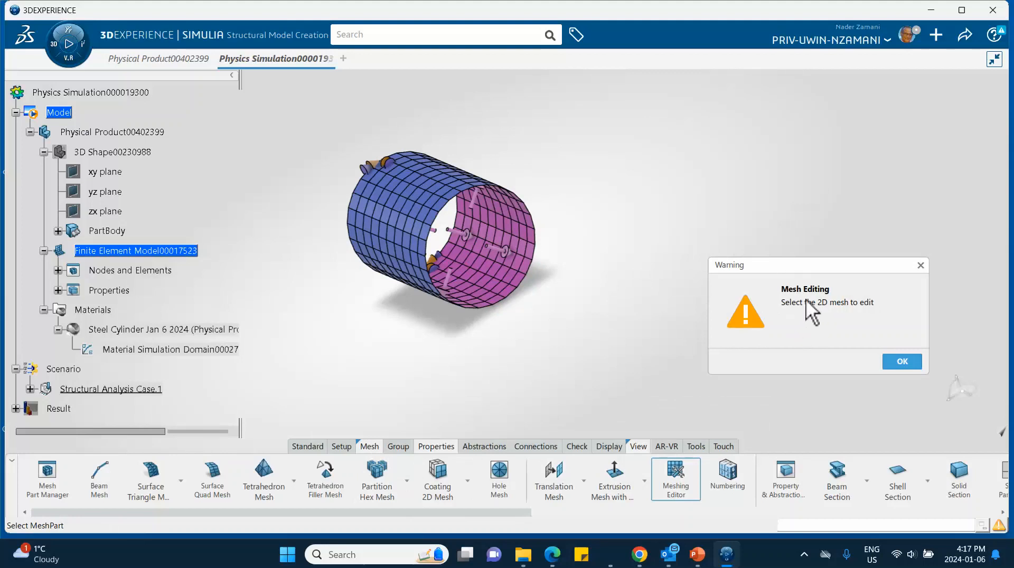
click(418, 209)
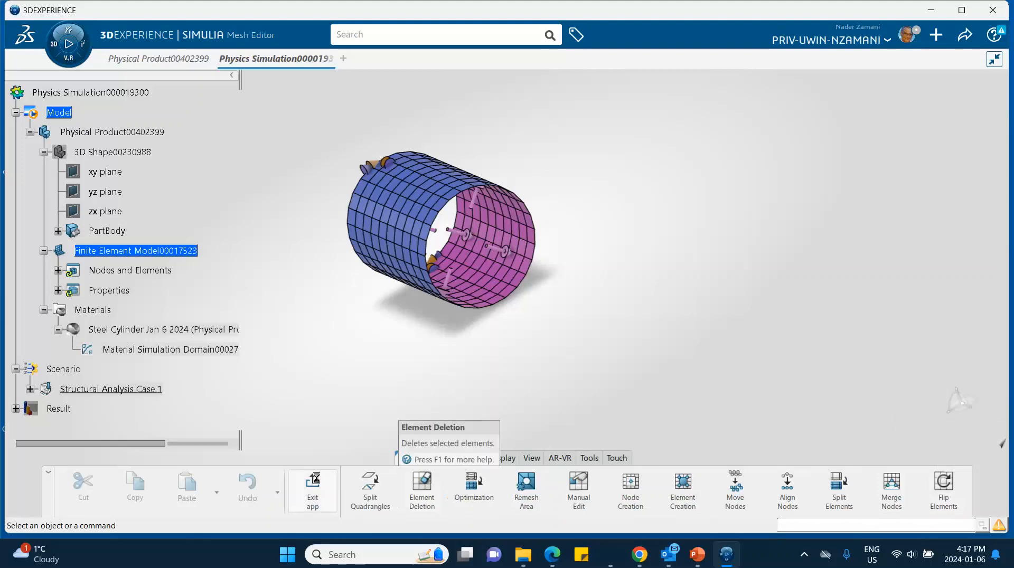
click(945, 494)
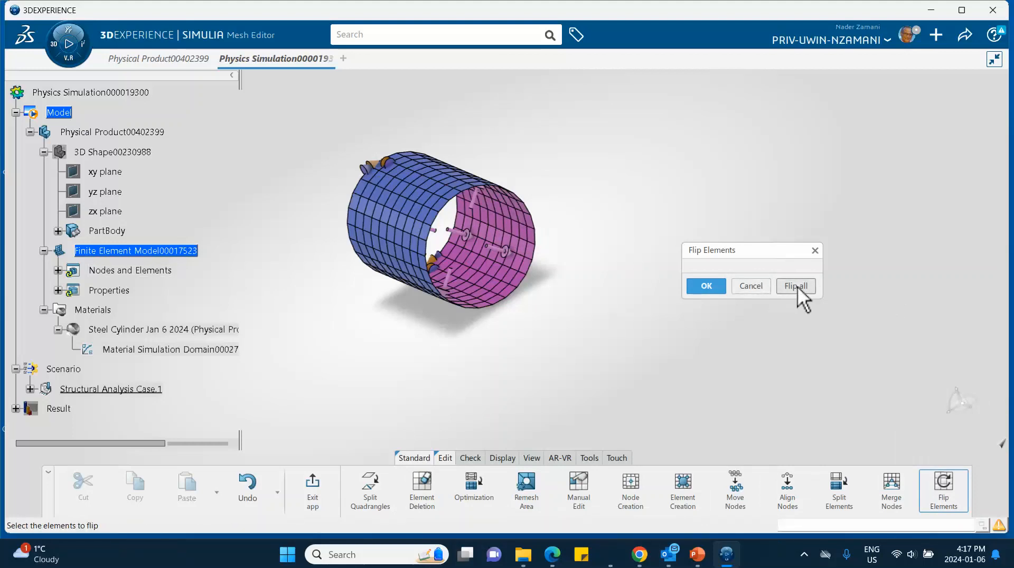
click(705, 287)
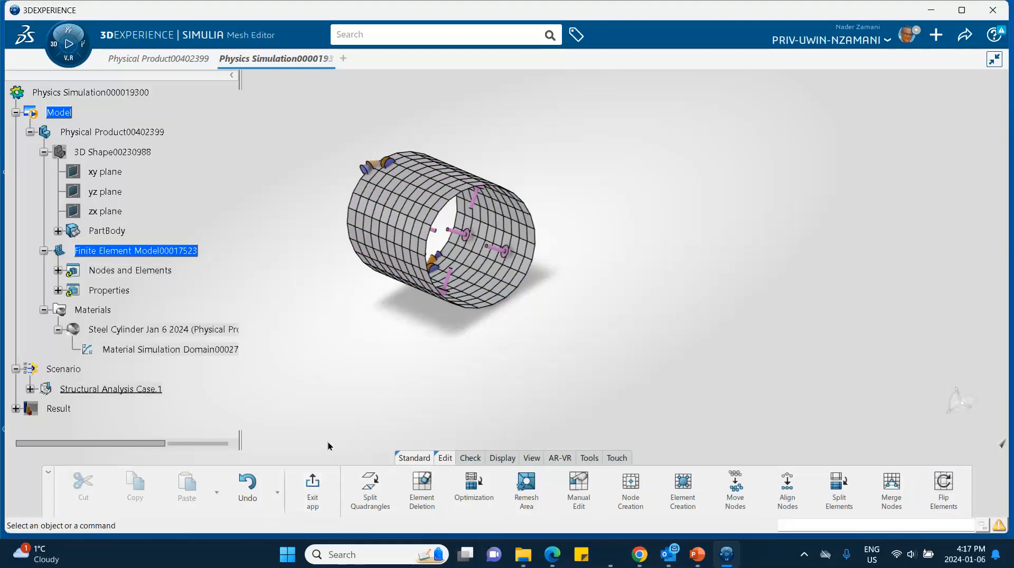
click(313, 489)
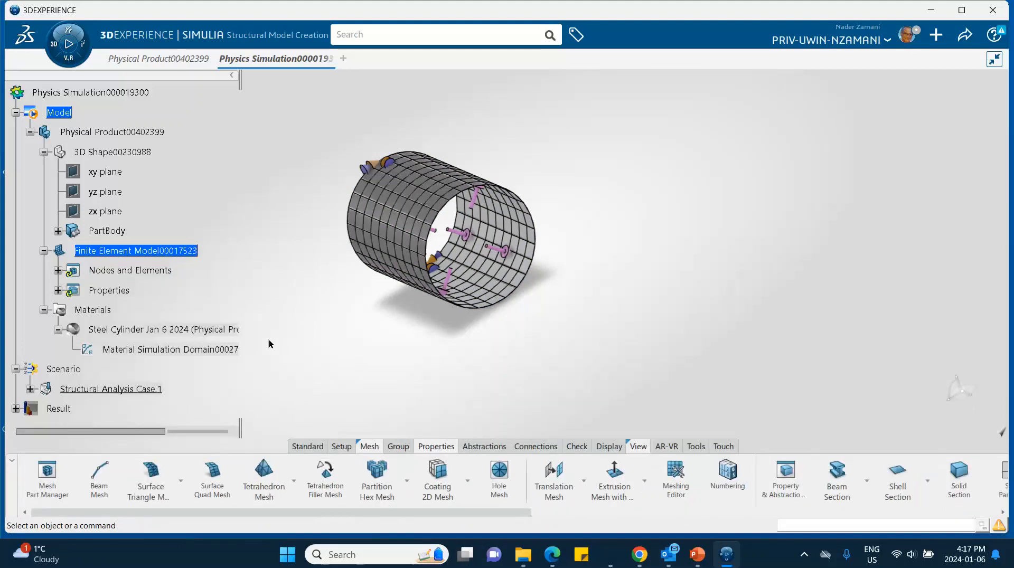
- Switch to the structural scenario and review the Pressure.1 definition under Static Step.1, examining its direction on the flipped mesh
click(312, 446)
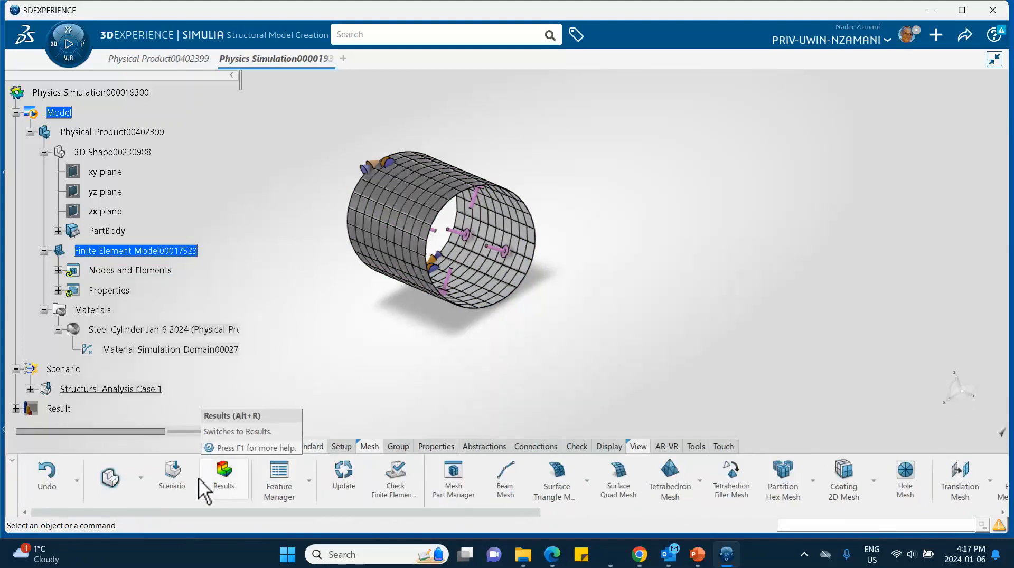
click(174, 481)
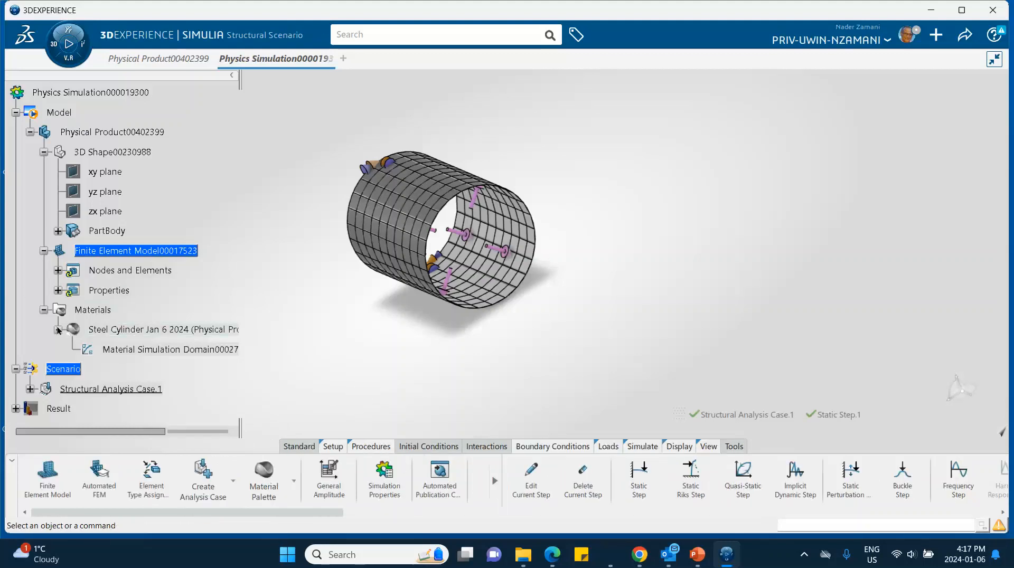
scroll(74, 330, down, 3)
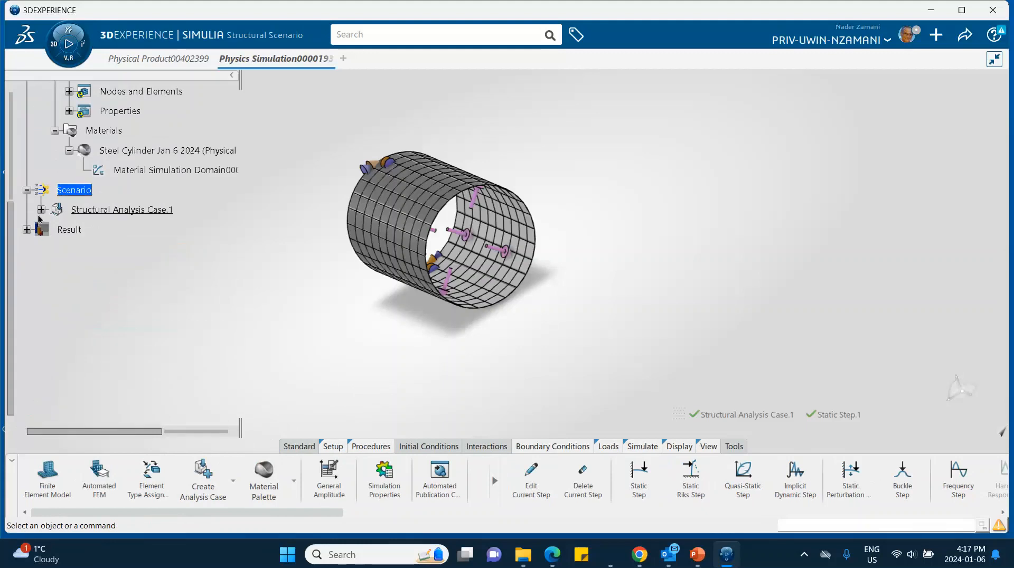
click(41, 209)
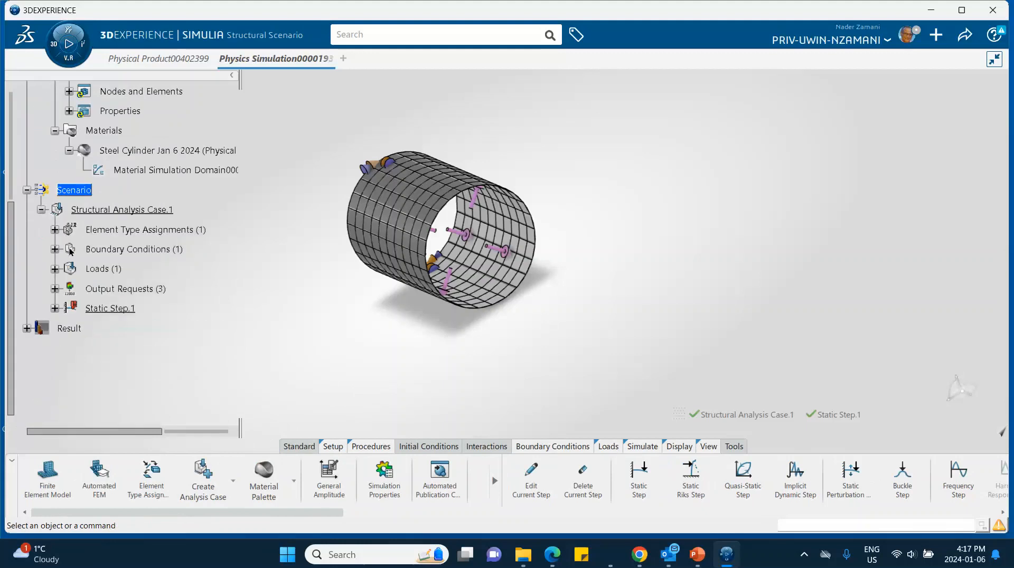
click(55, 309)
double_click(120, 363)
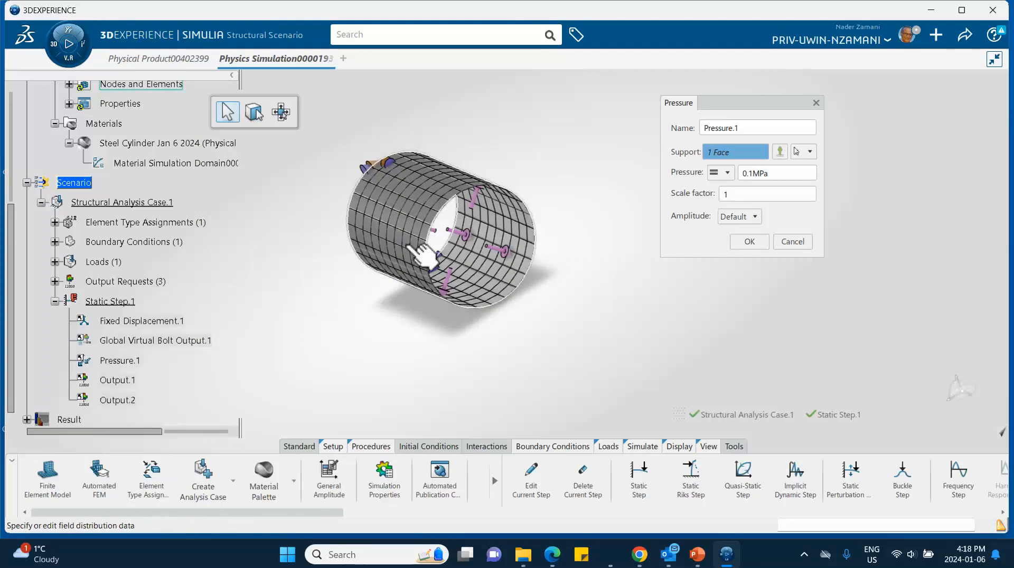
click(734, 244)
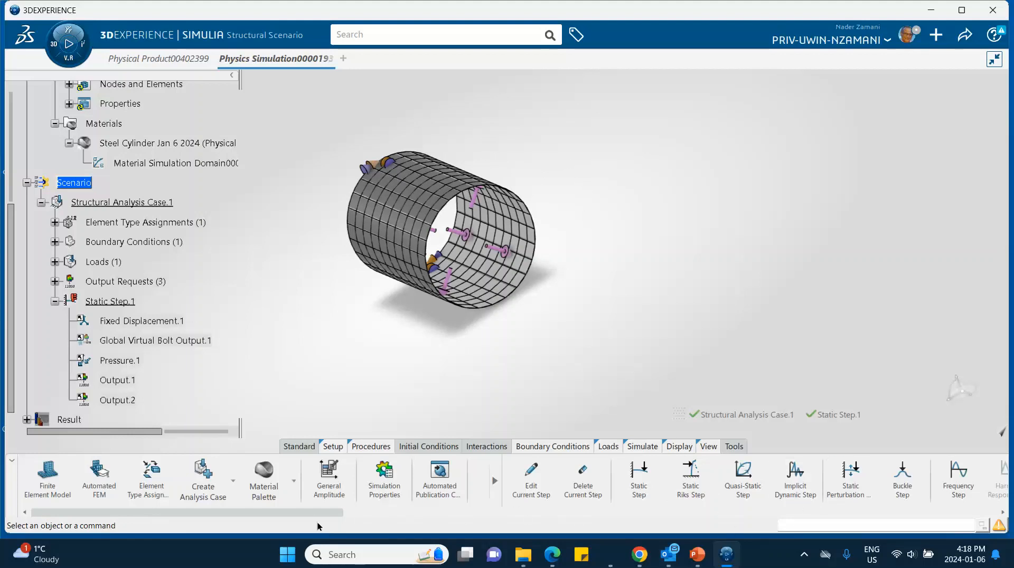
- Rerun the analysis with the flipped mesh as Local interactive on 4 cores, overwriting previous results, and show the new stress plot
drag(319, 513, 733, 512)
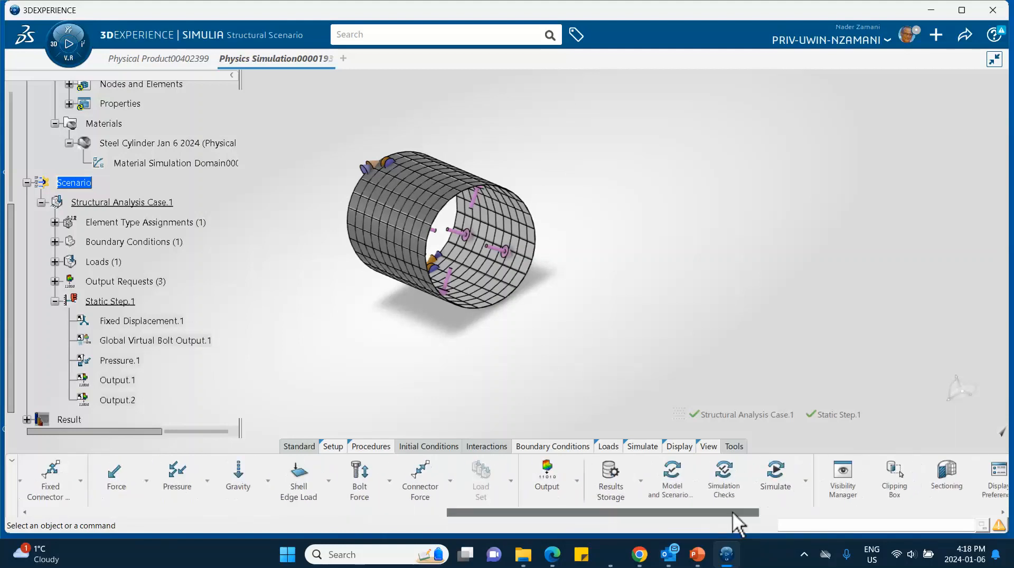
click(776, 475)
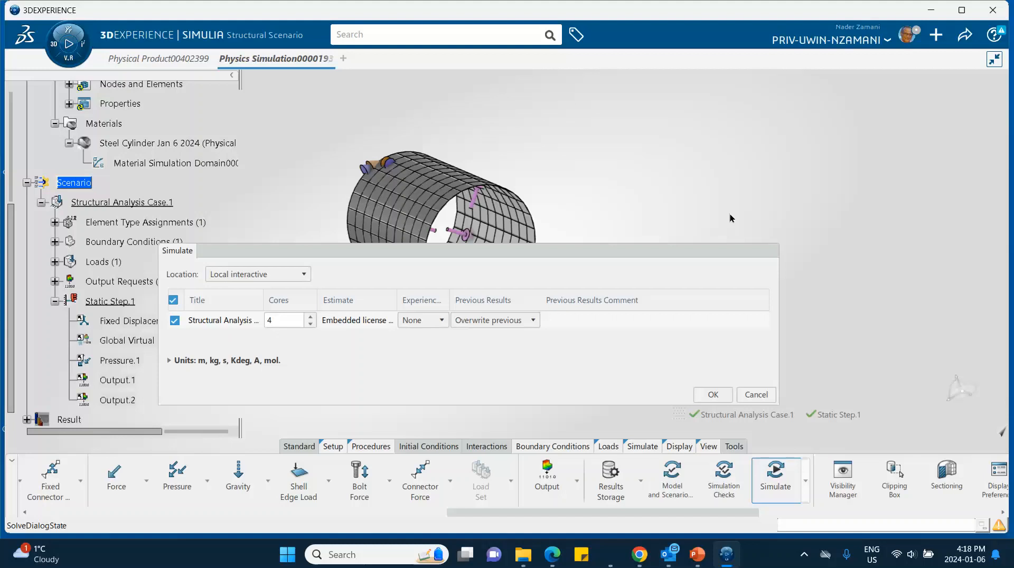
click(717, 396)
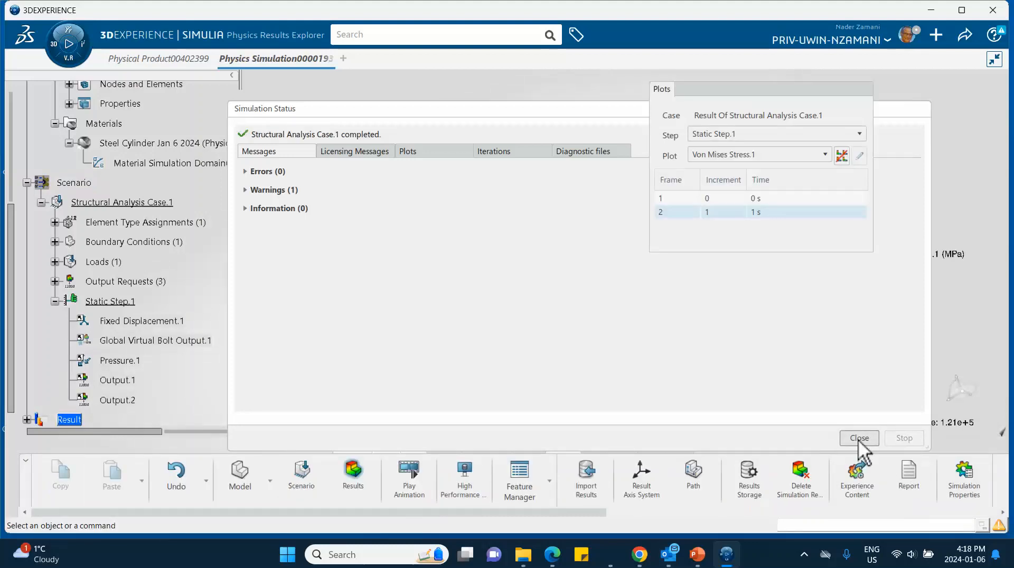
click(860, 438)
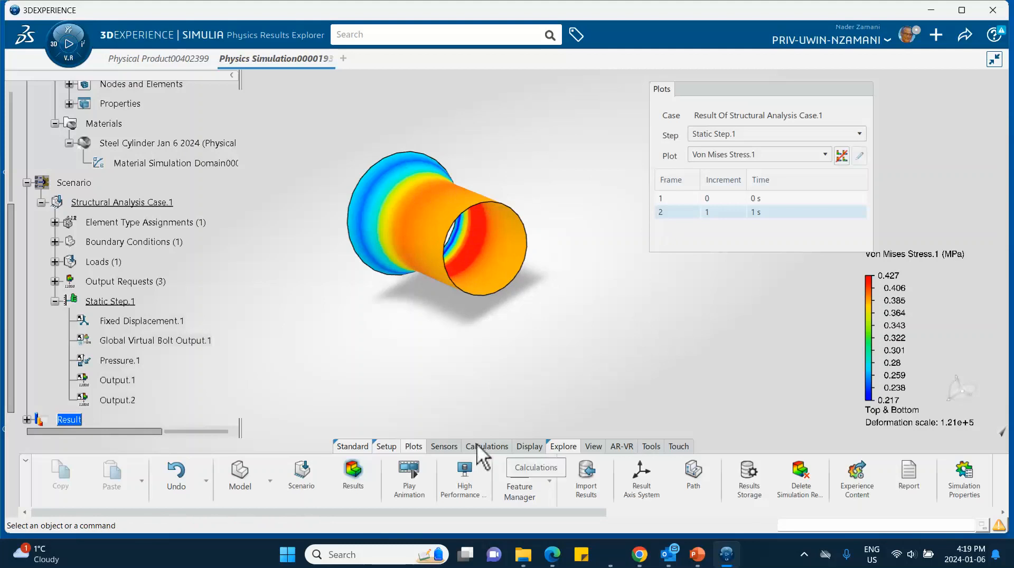
- Create a symbol plot of the ORIENT, Orientation variable for the Bottom location in all directions and examine the element axes on the cylinder
click(412, 449)
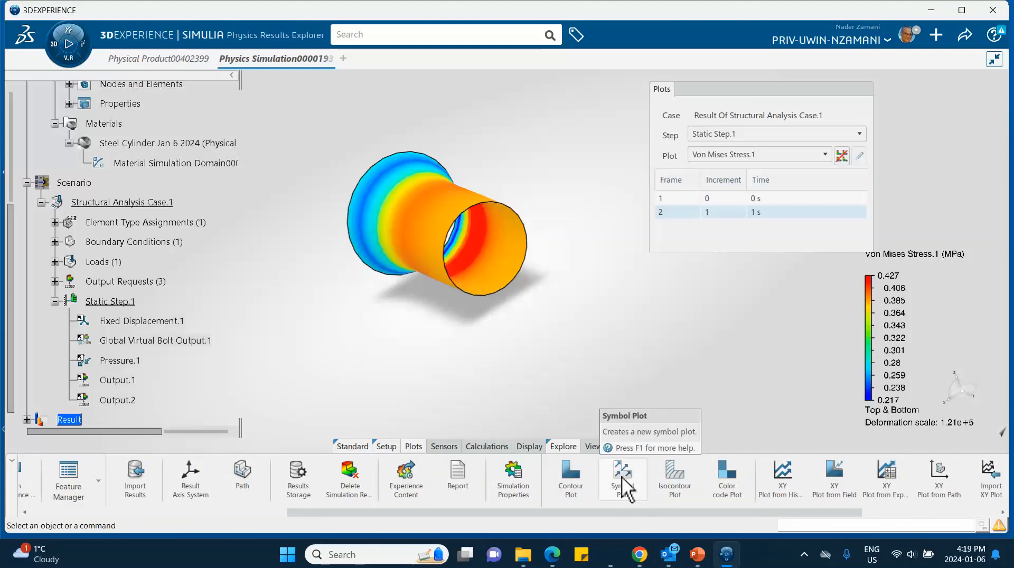
click(624, 480)
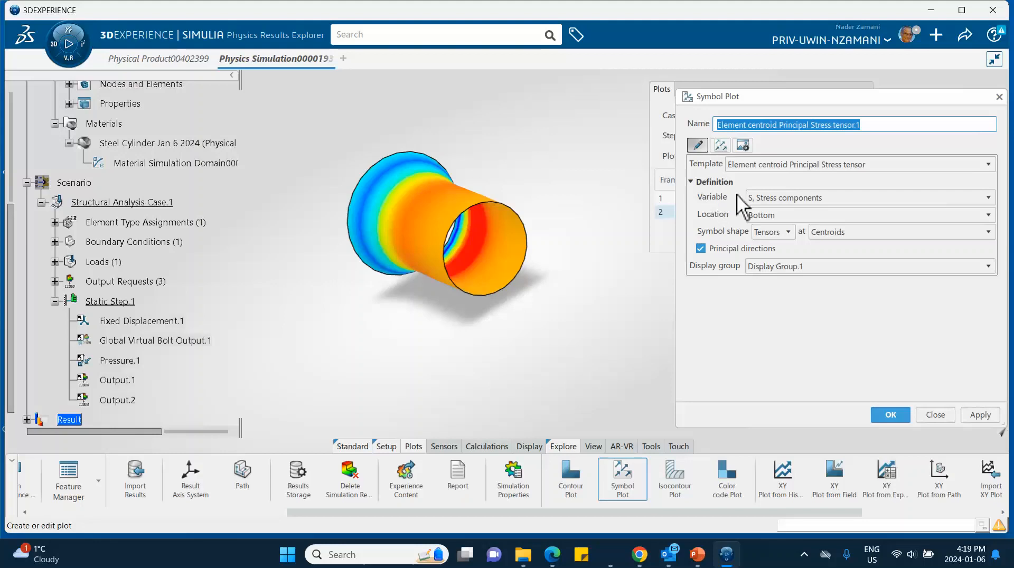
click(802, 198)
click(785, 223)
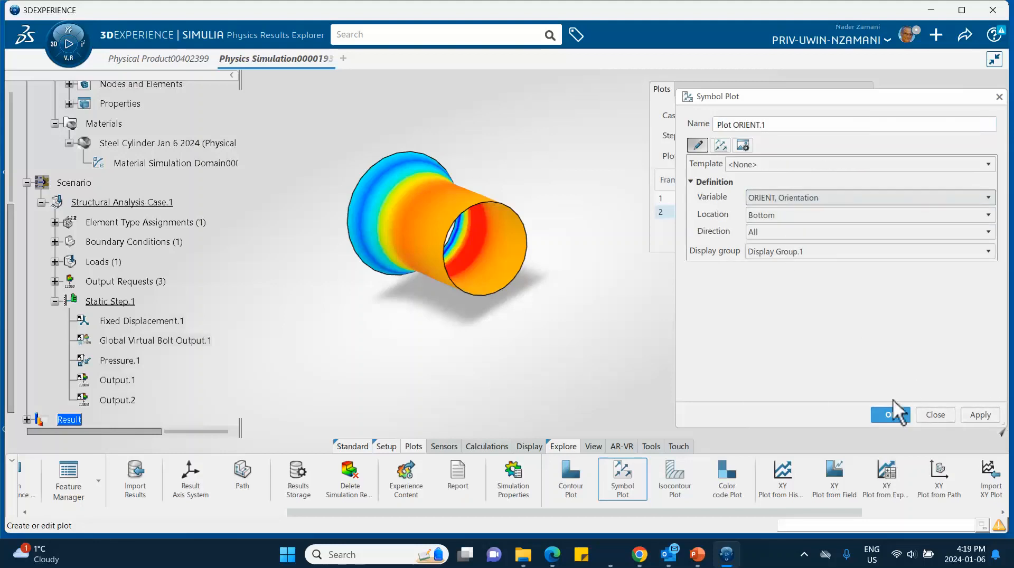
click(893, 415)
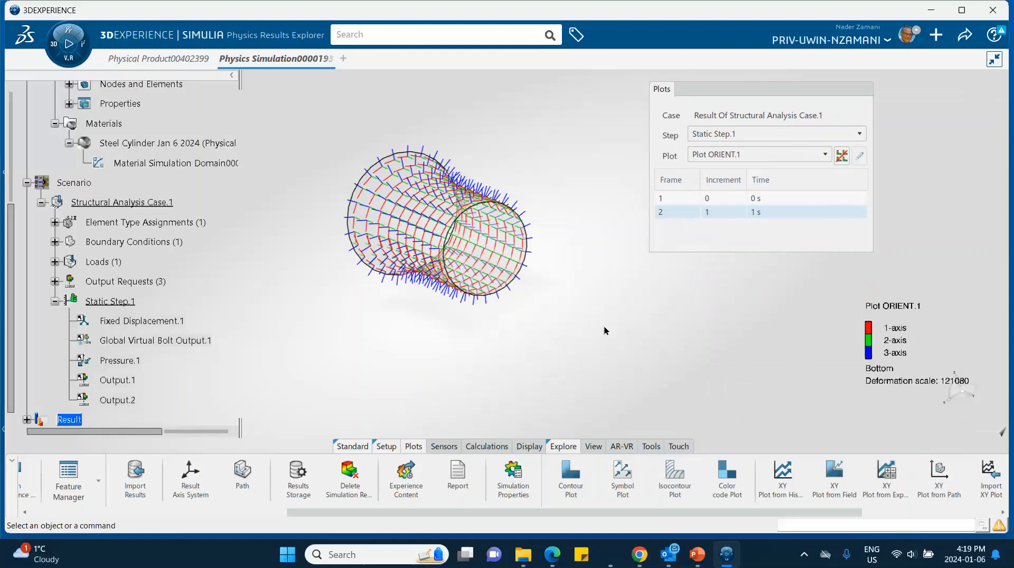
middle_drag(604, 327, 630, 373)
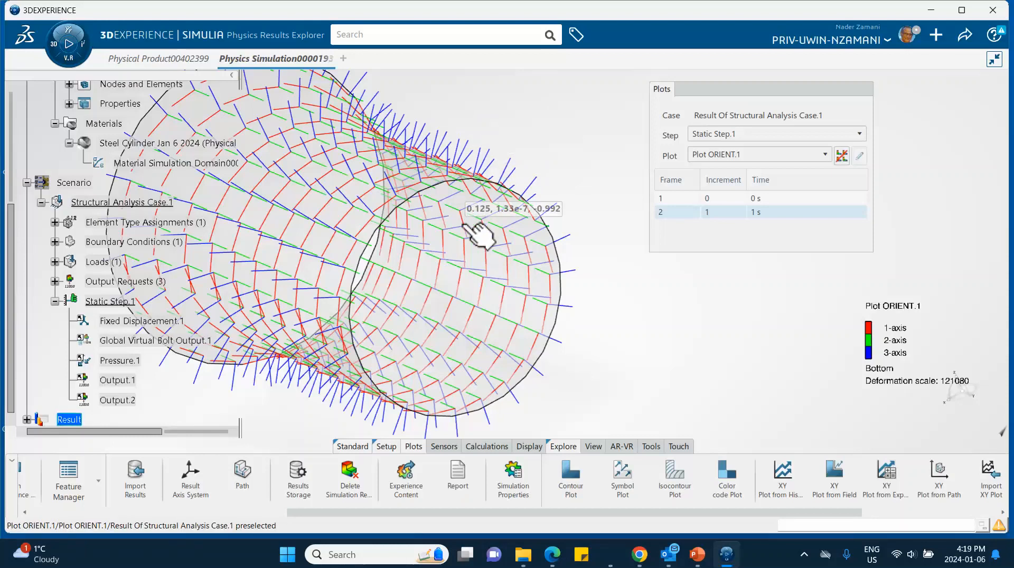
middle_click(546, 132)
click(547, 132)
middle_drag(547, 133, 568, 184)
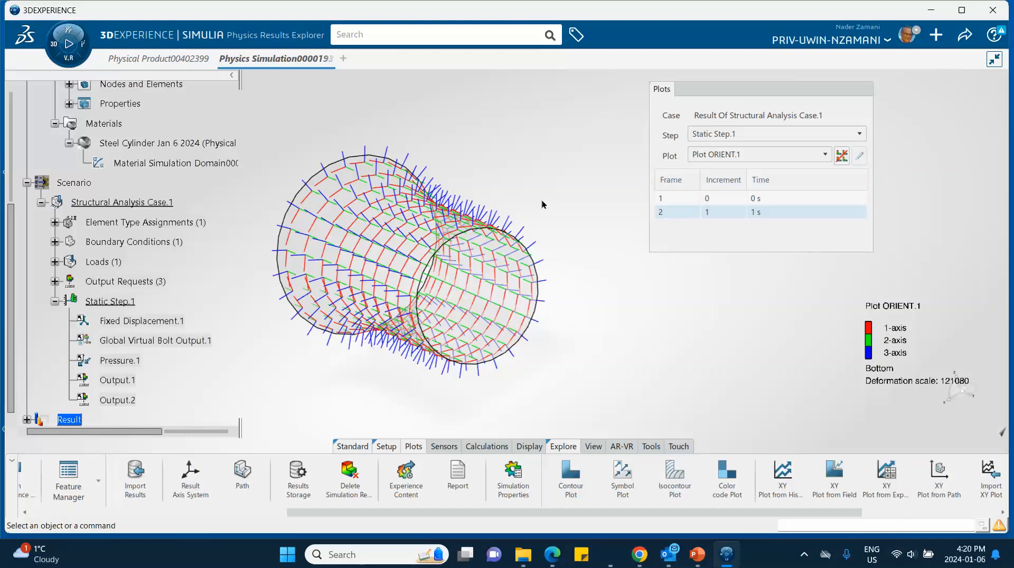
click(804, 555)
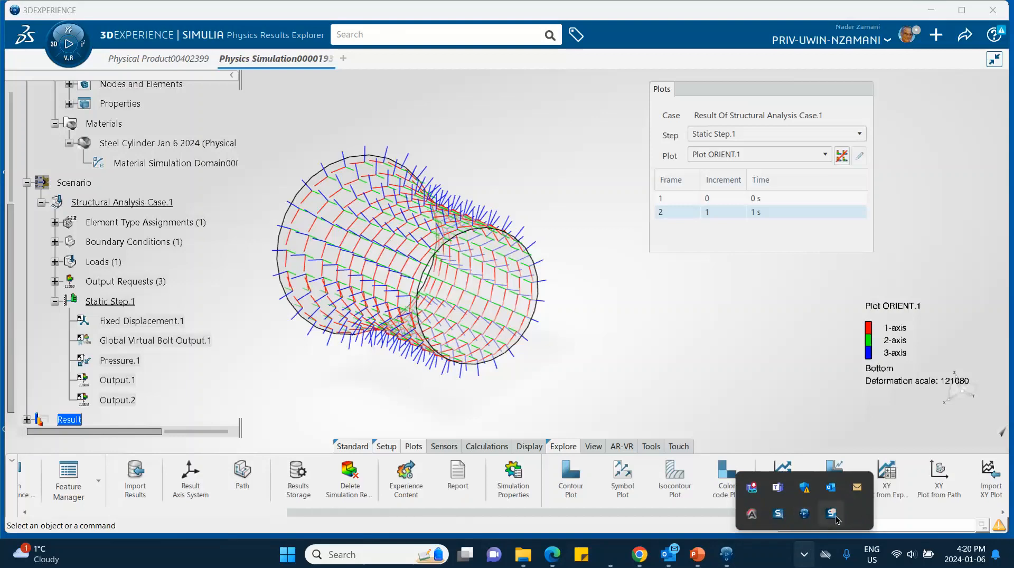